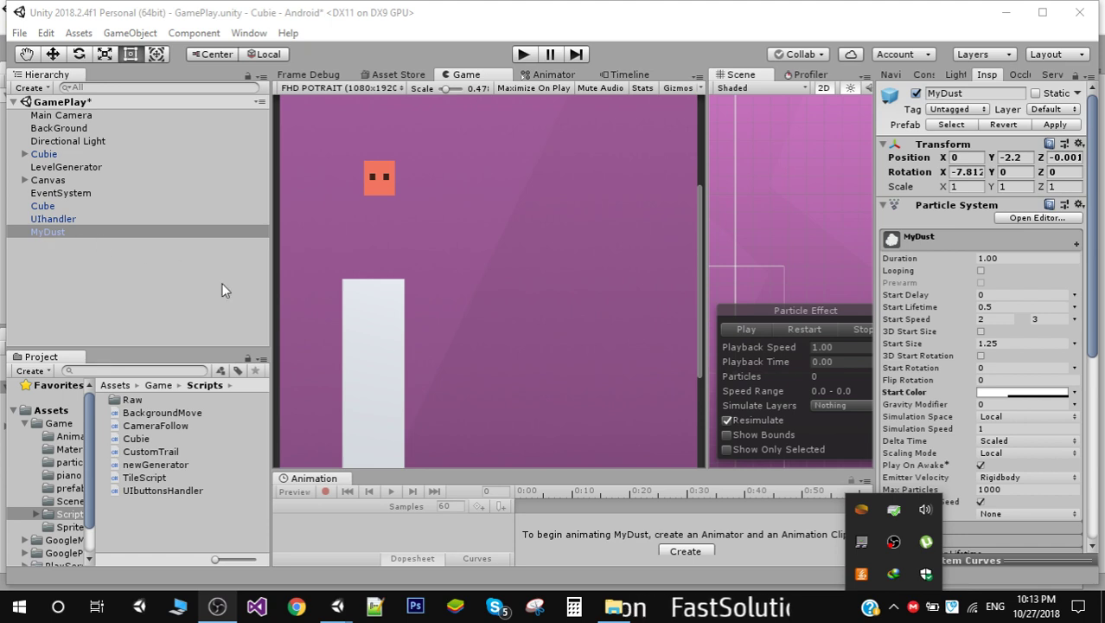
# Step: Replay the MyDust dust burst preview several times
pyautogui.click(808, 323)
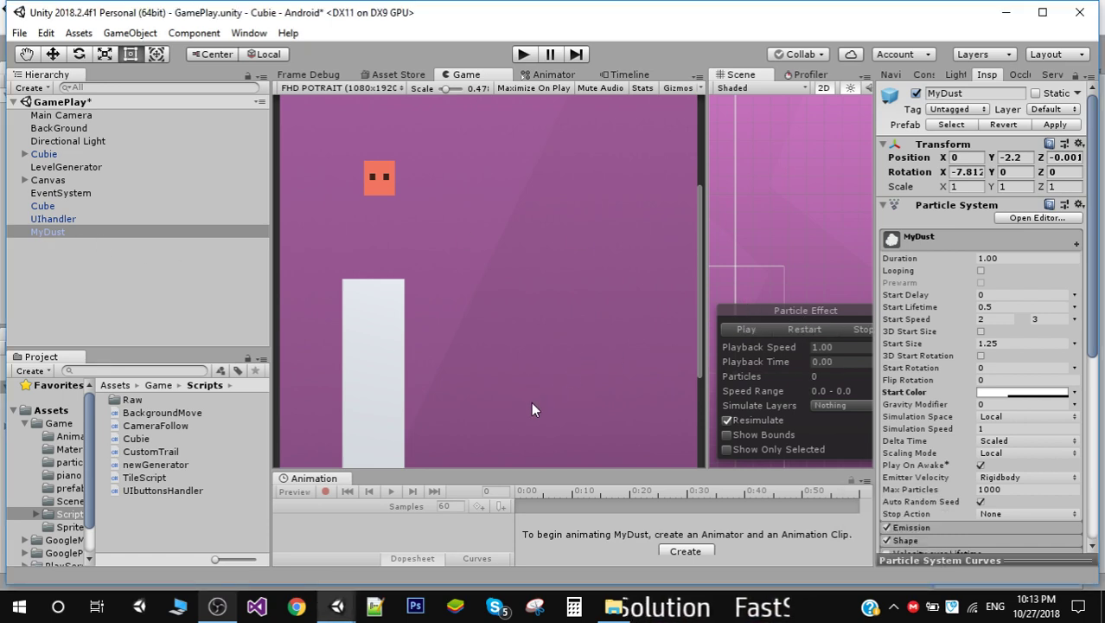
pyautogui.click(806, 328)
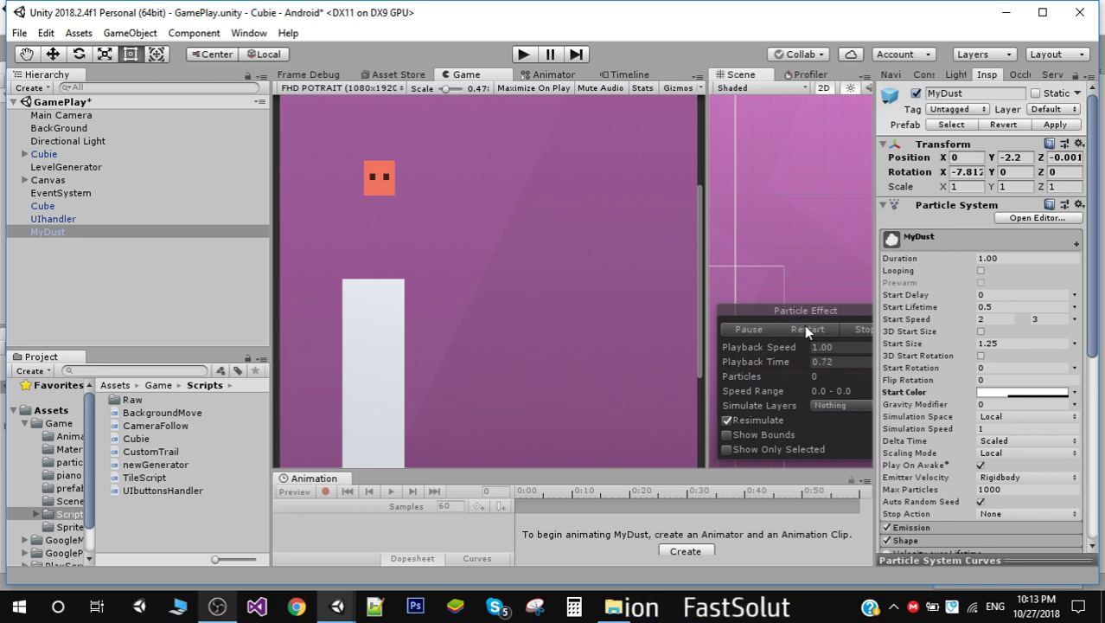
pyautogui.click(806, 330)
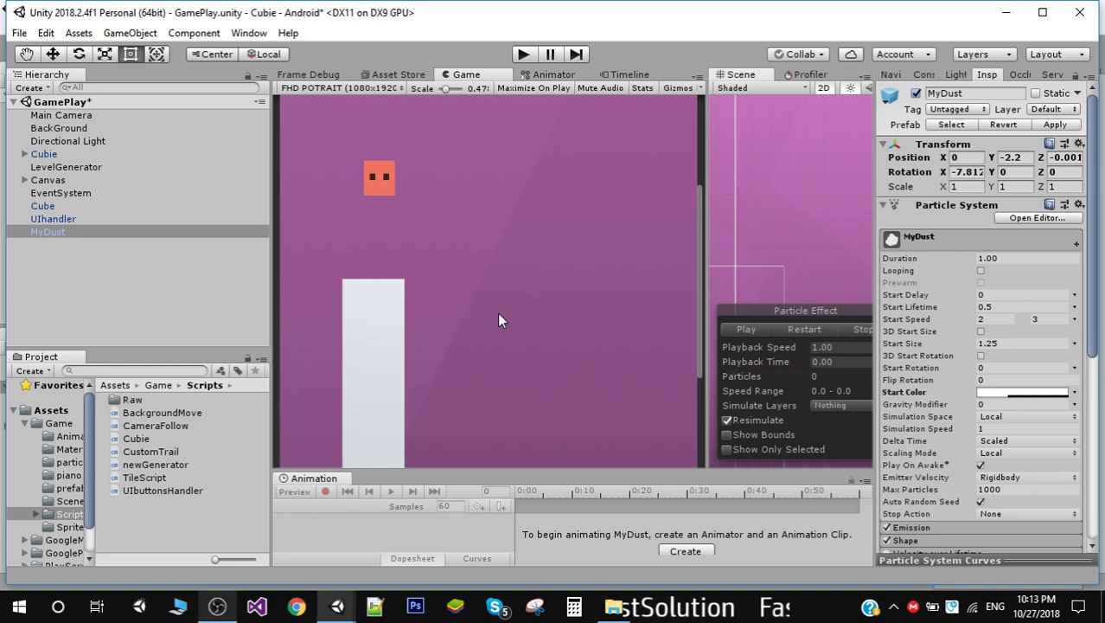
pyautogui.click(804, 329)
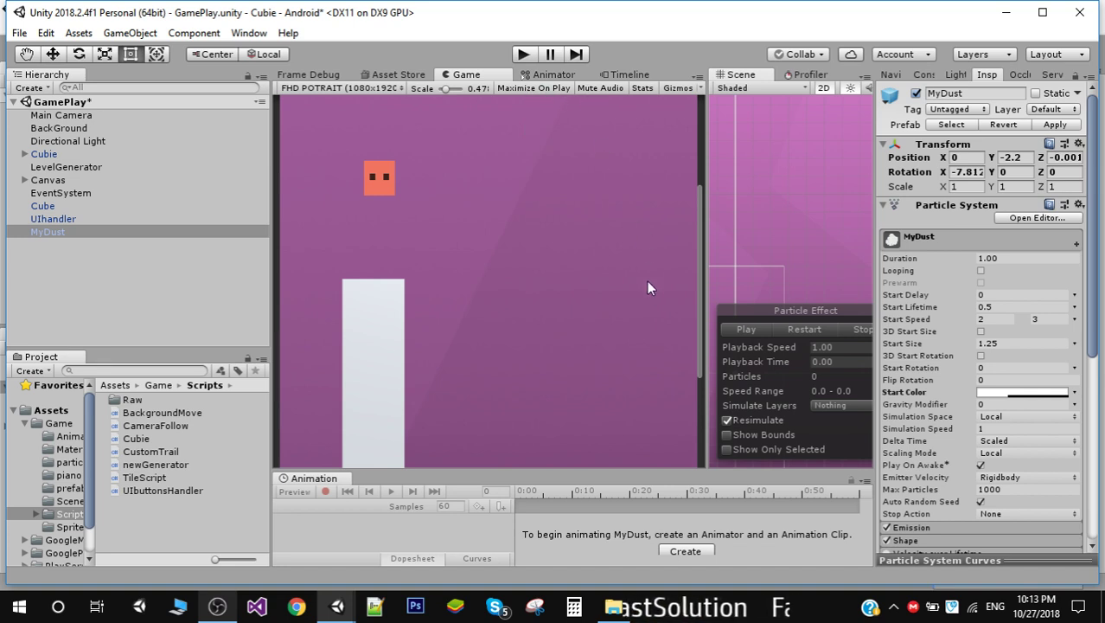
# Step: Shrink the Game view scale to fit and select Cubie to inspect its components
pyautogui.moveTo(445, 91); pyautogui.dragTo(430, 91)
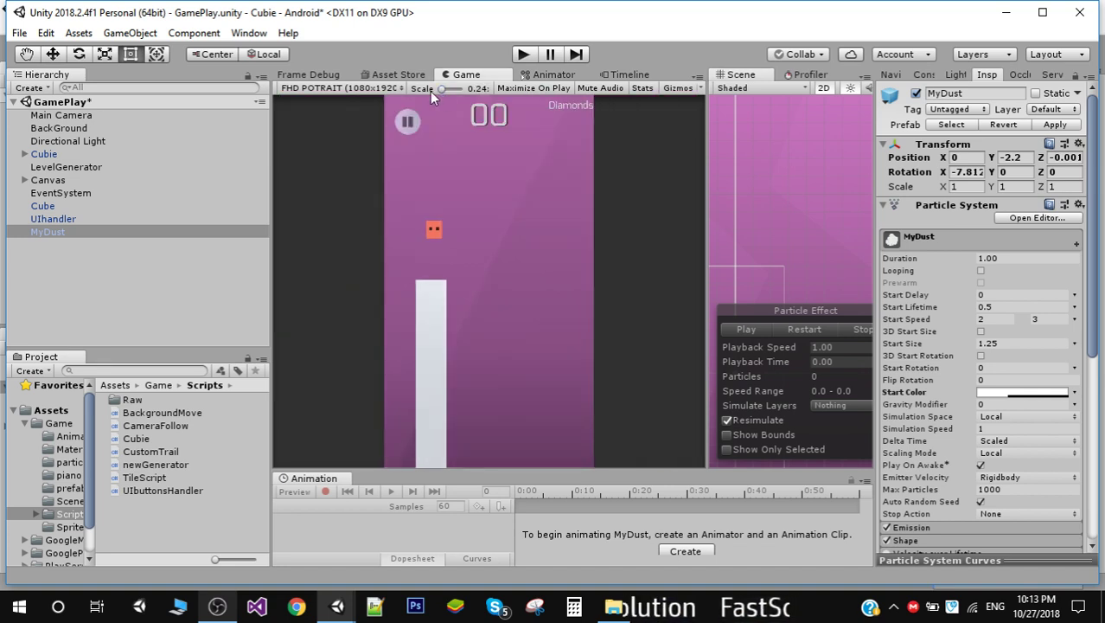
pyautogui.click(45, 154)
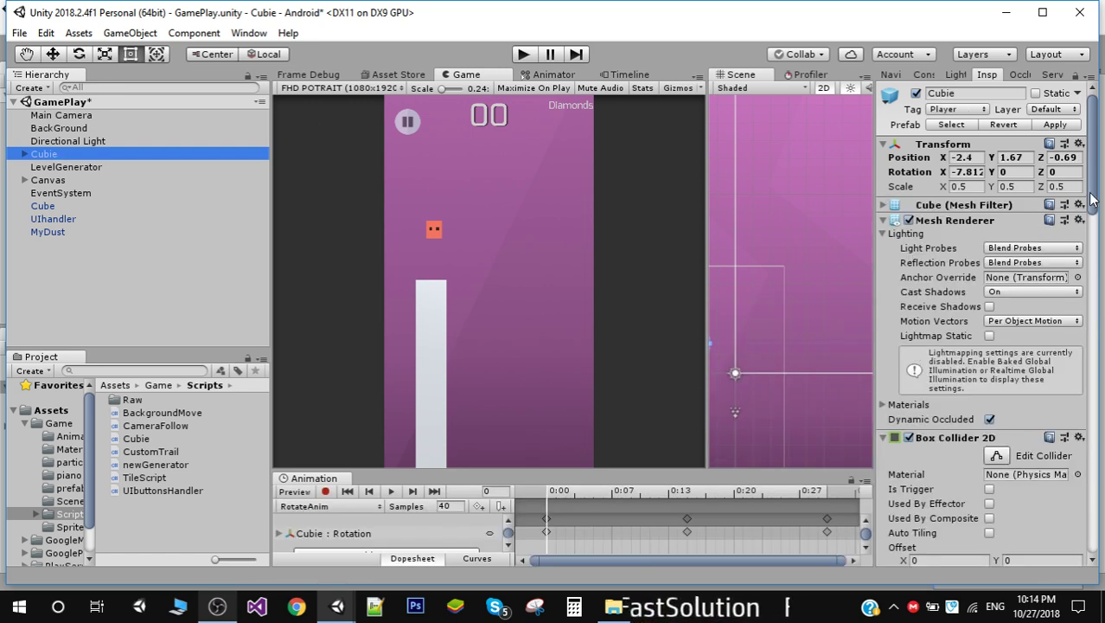
pyautogui.moveTo(1091, 199); pyautogui.dragTo(957, 444)
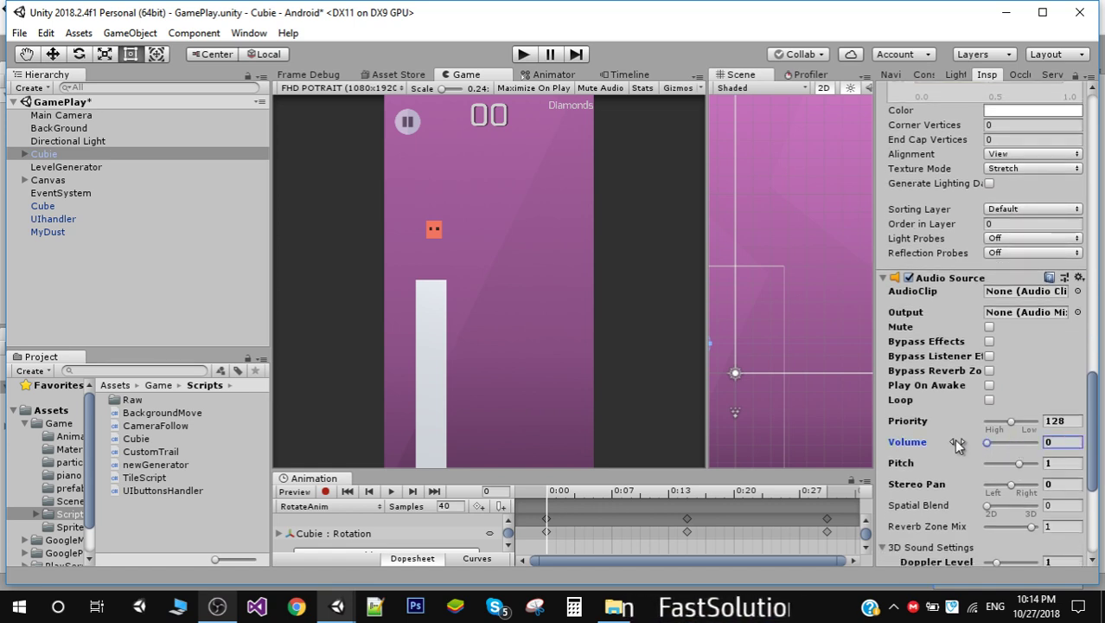
# Step: Start Play mode and make the cube jump until Game Over
pyautogui.click(523, 55)
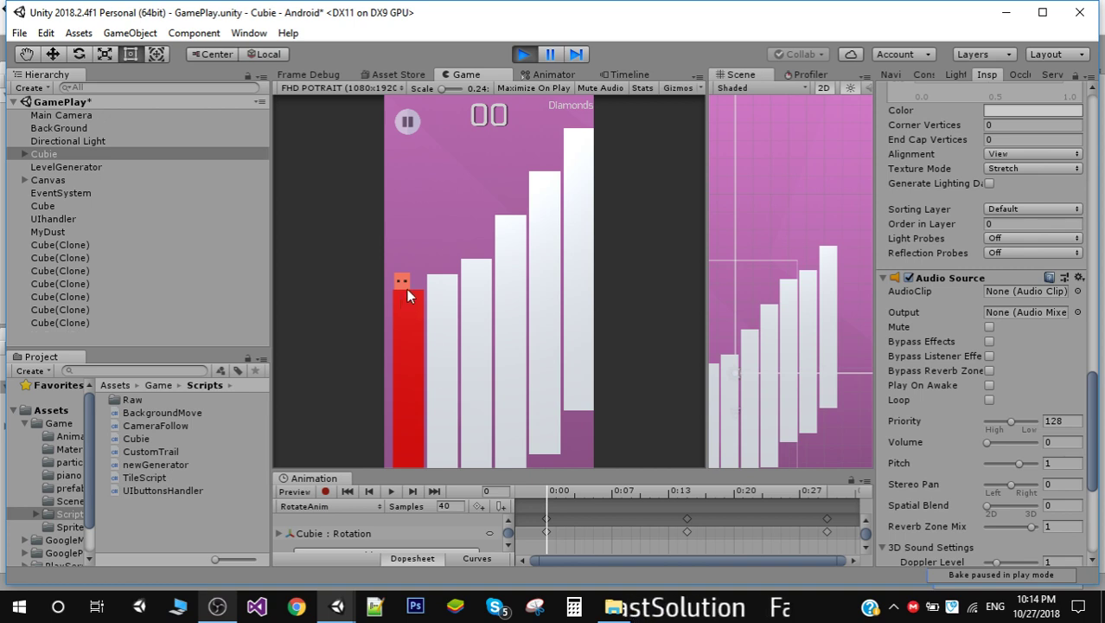
pyautogui.click(436, 386)
pyautogui.click(436, 385)
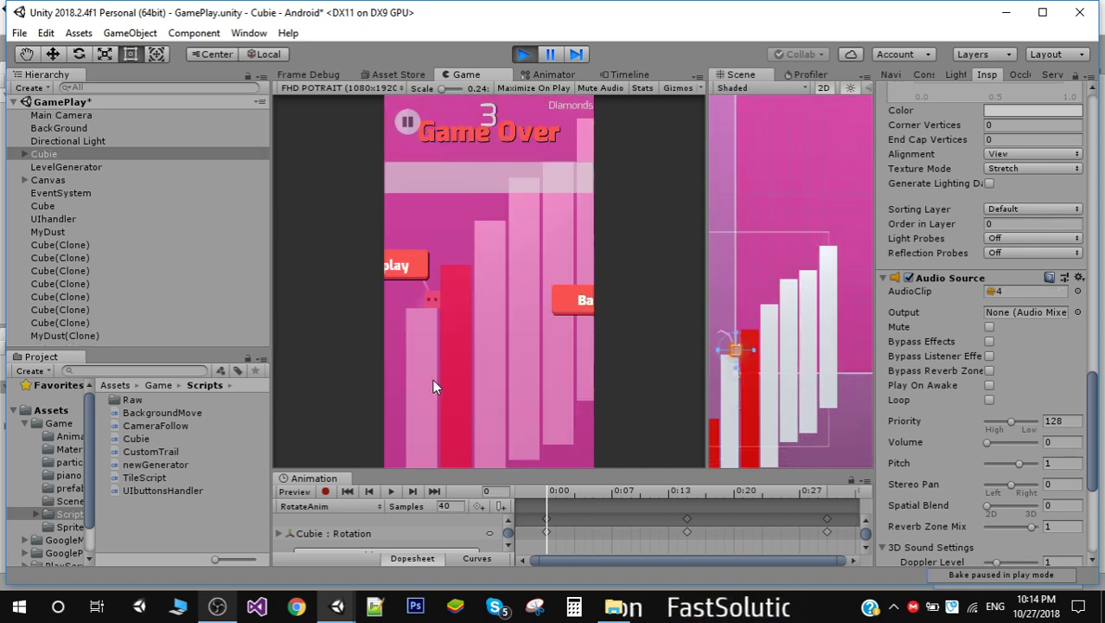
# Step: Replay the game, jump the cube across many columns, then stop Play mode
pyautogui.click(483, 264)
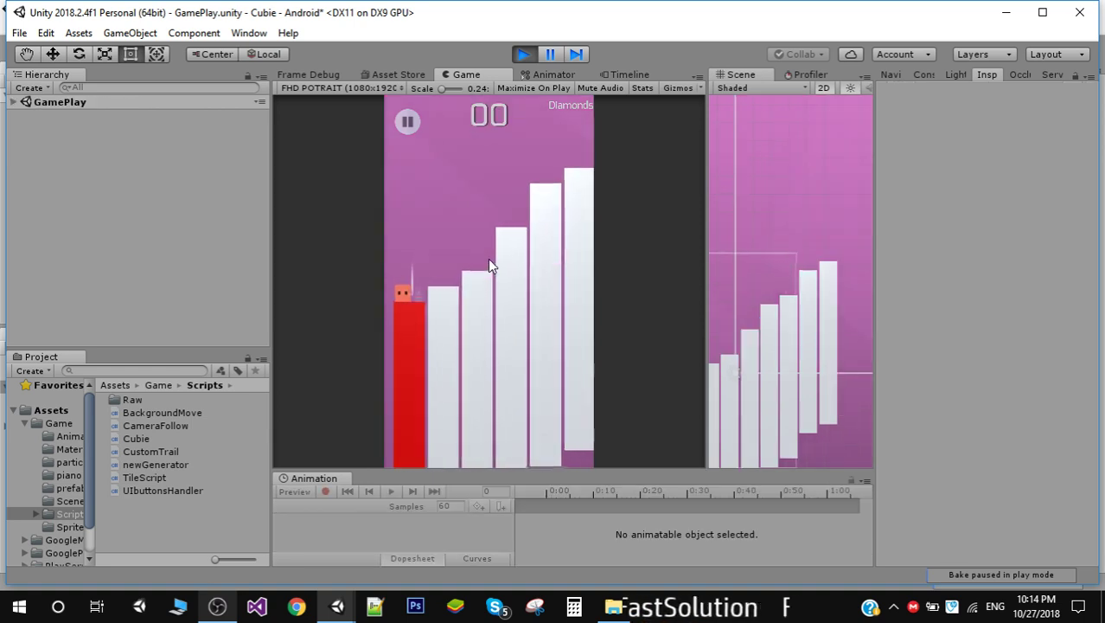
pyautogui.click(487, 264)
pyautogui.click(488, 264)
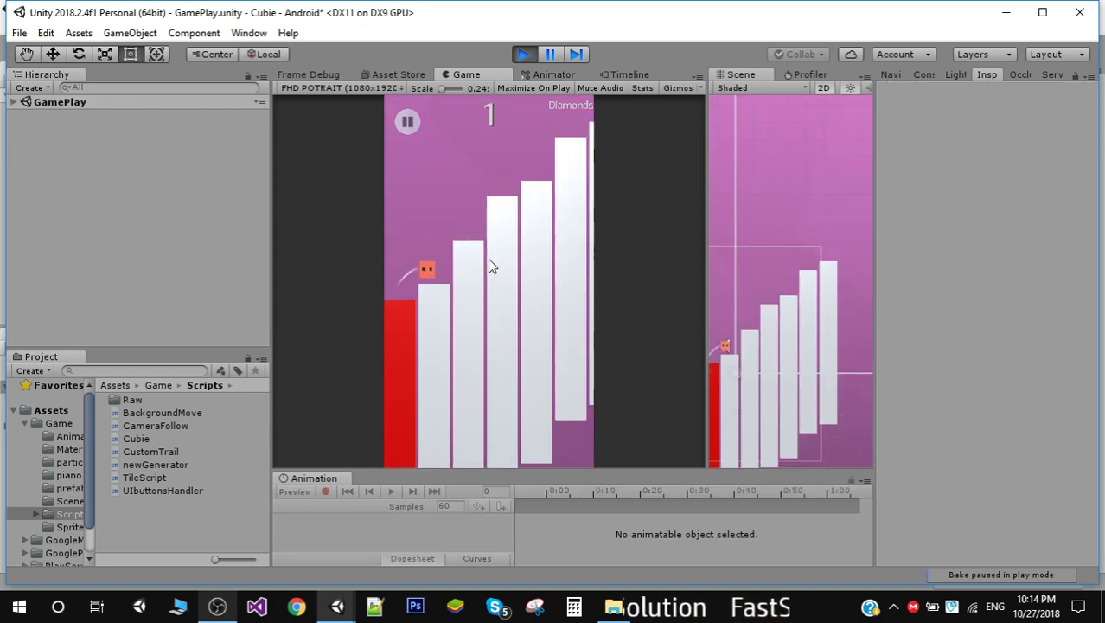
pyautogui.click(489, 260)
pyautogui.click(489, 259)
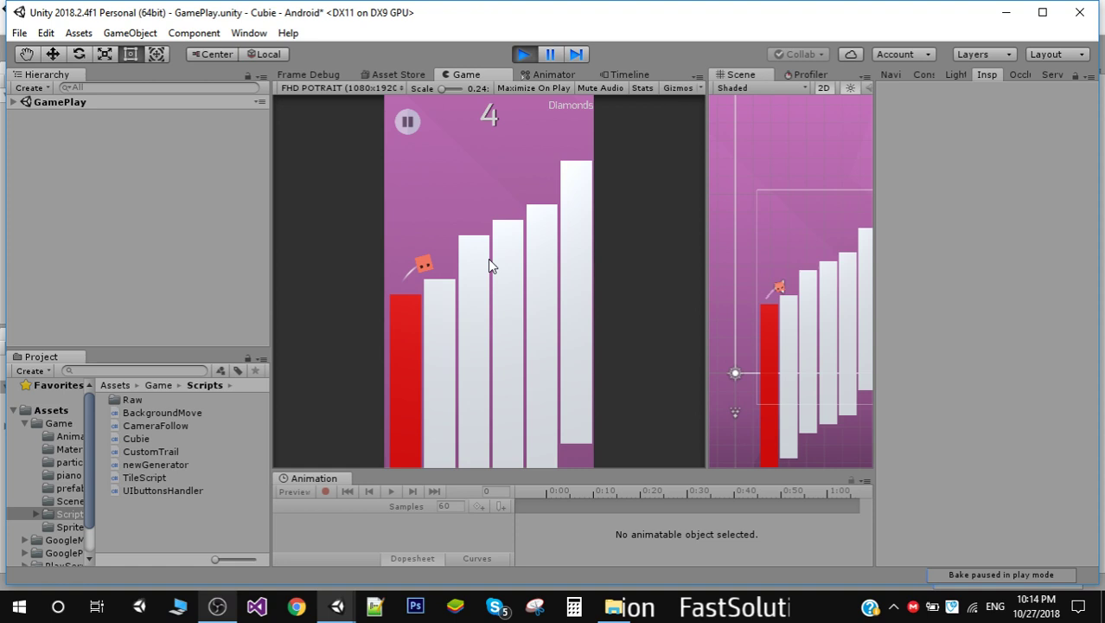
pyautogui.click(489, 260)
pyautogui.click(488, 259)
pyautogui.click(488, 258)
pyautogui.click(488, 259)
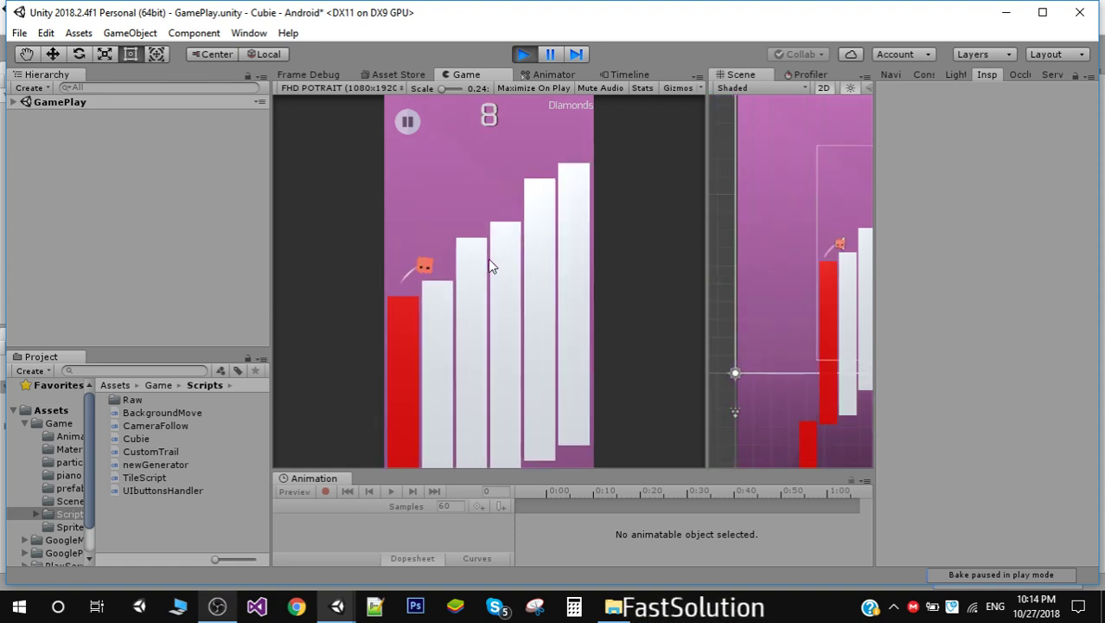
pyautogui.click(488, 259)
pyautogui.click(488, 259)
pyautogui.click(488, 259)
pyautogui.click(487, 258)
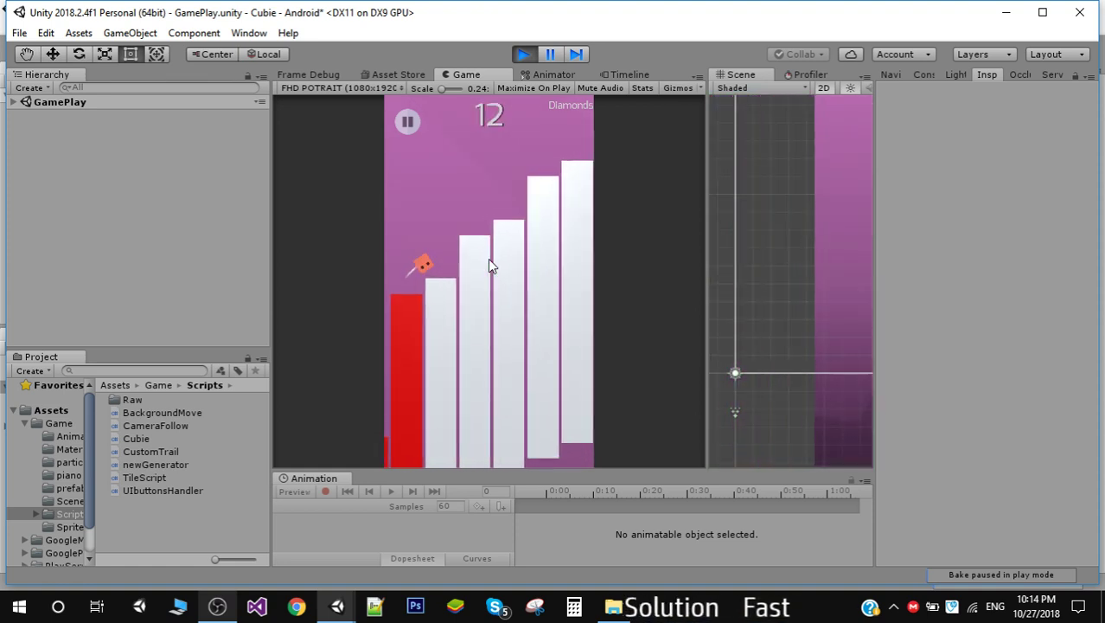
pyautogui.click(487, 259)
pyautogui.click(488, 259)
pyautogui.click(487, 258)
pyautogui.click(488, 259)
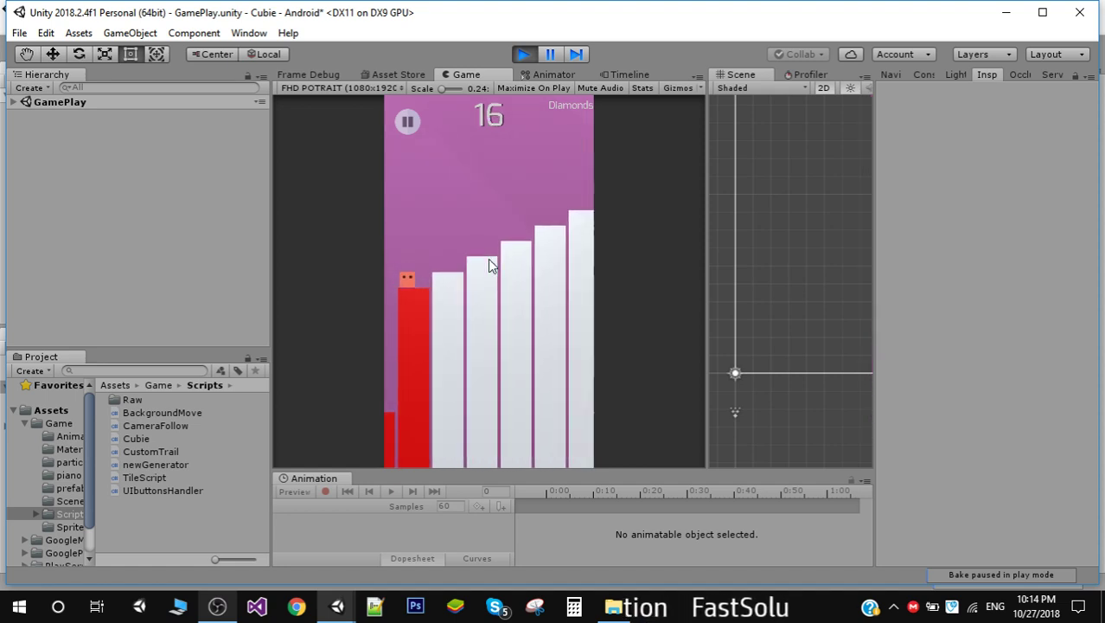
pyautogui.click(487, 259)
pyautogui.click(487, 258)
pyautogui.click(488, 259)
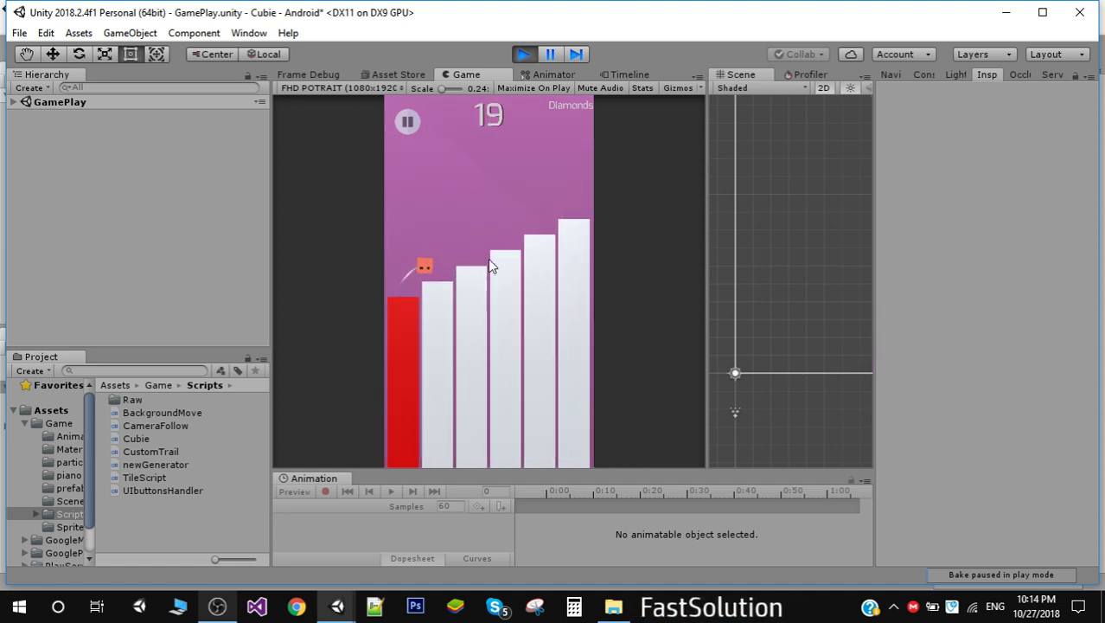
pyautogui.click(488, 258)
pyautogui.click(488, 259)
pyautogui.click(488, 258)
pyautogui.click(488, 258)
pyautogui.click(488, 259)
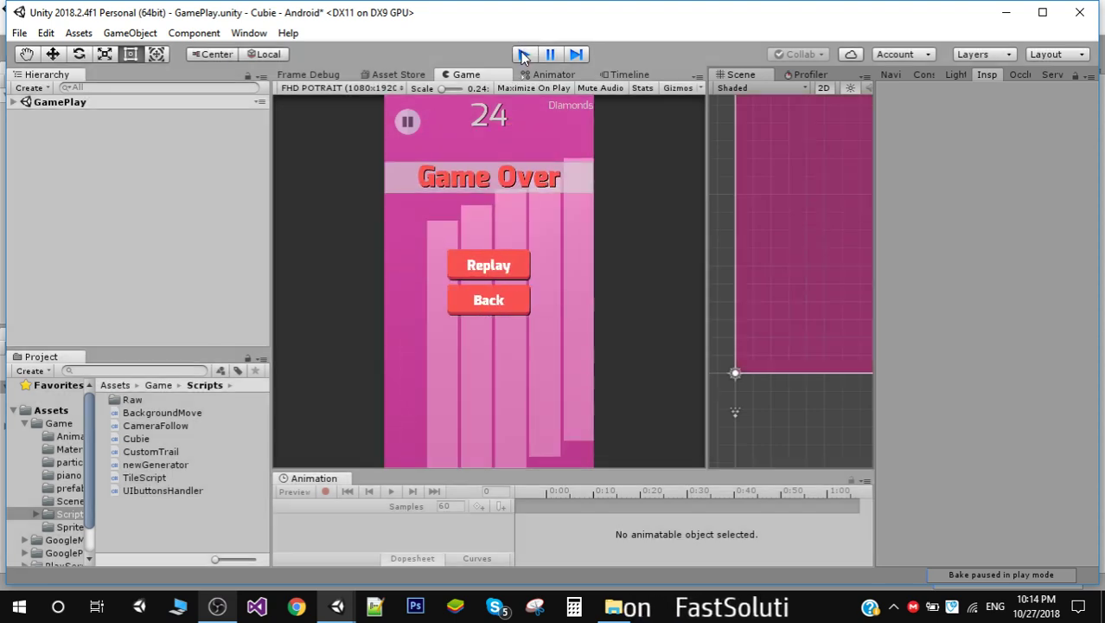
pyautogui.click(523, 55)
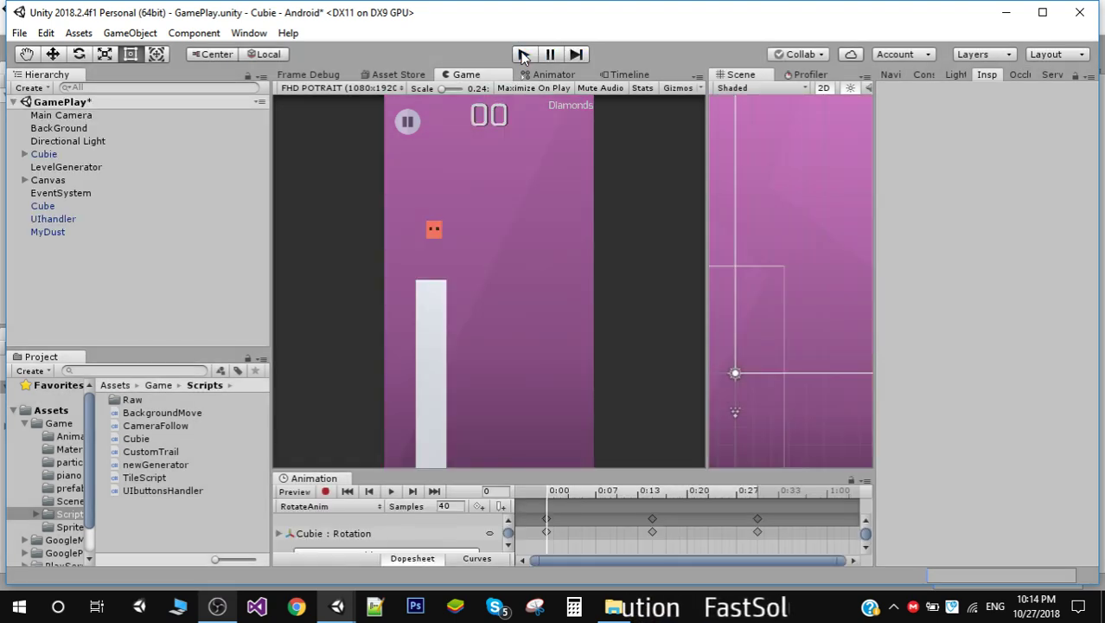
# Step: Maximize the Unity editor and select MyDust to show its Particle System in the Inspector
pyautogui.doubleClick(533, 19)
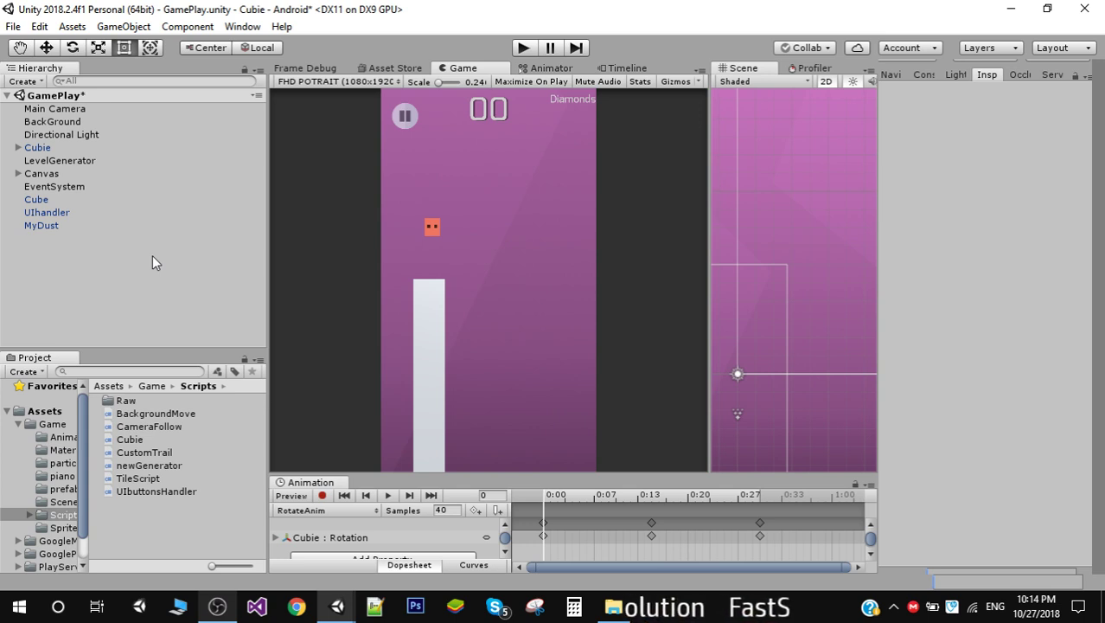
pyautogui.click(42, 224)
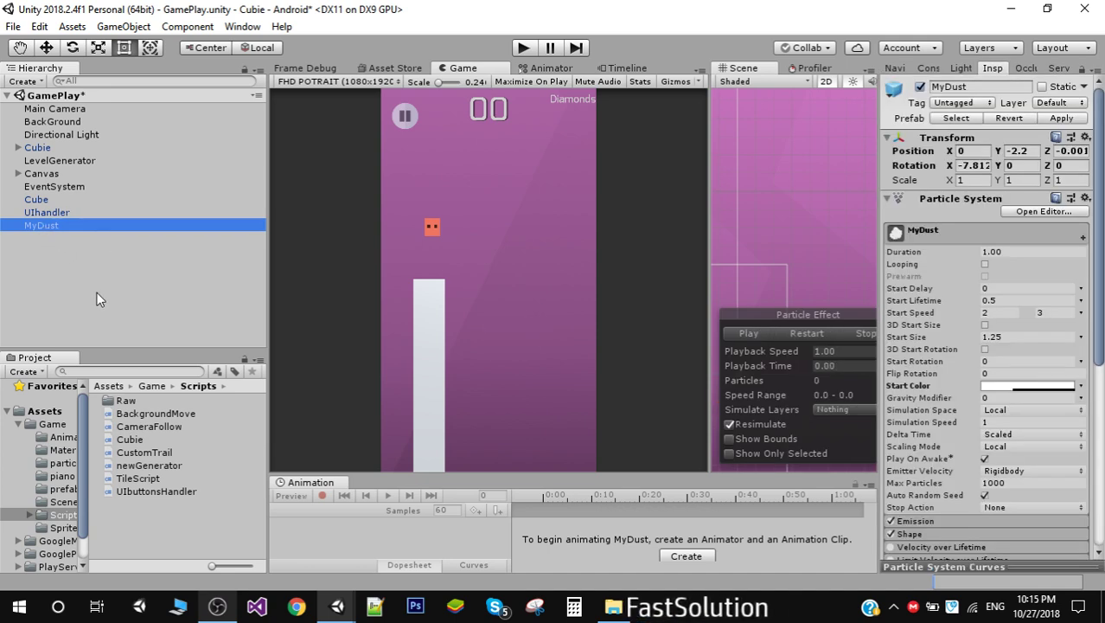
# Step: Clear the selection, dismiss the Hierarchy Create menu unused, and select MyDust
pyautogui.click(93, 294)
pyautogui.click(36, 82)
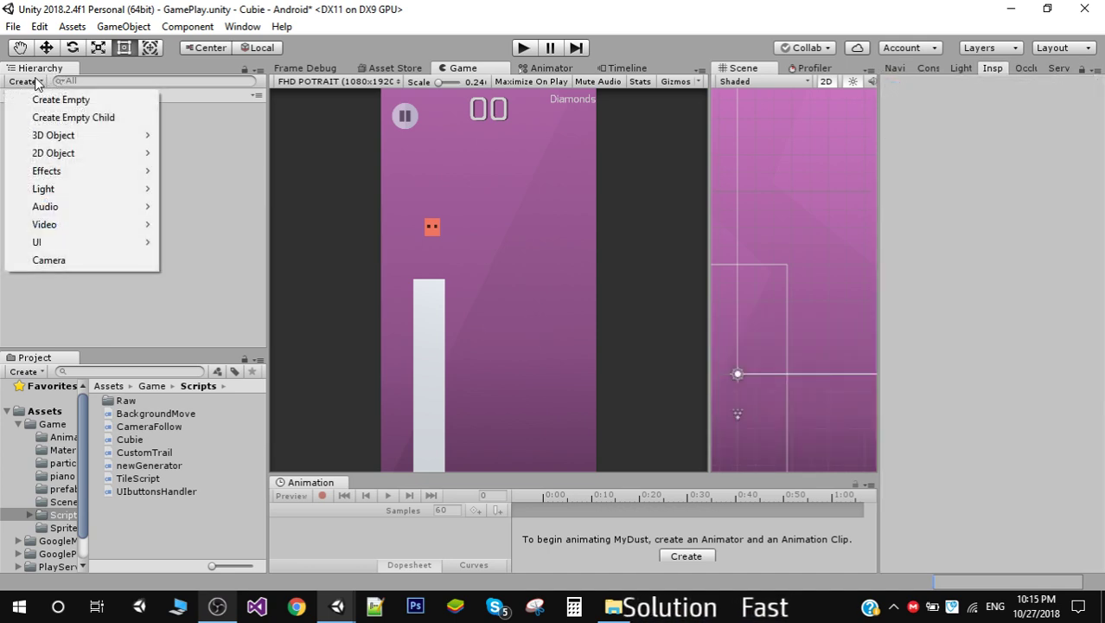
pyautogui.moveTo(107, 182)
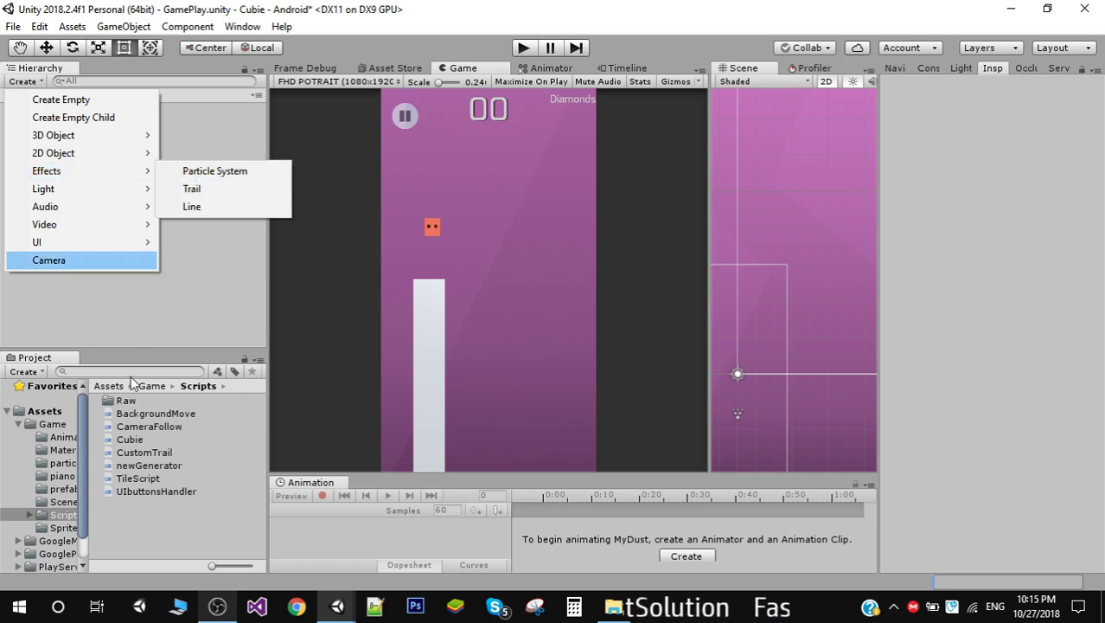
pyautogui.click(131, 337)
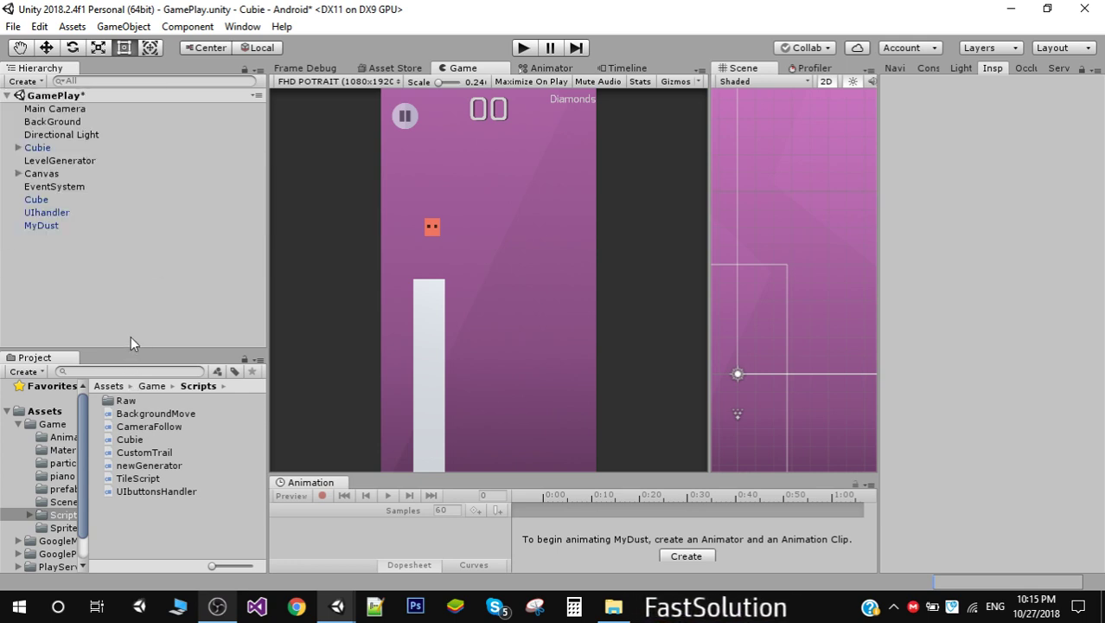
pyautogui.click(49, 225)
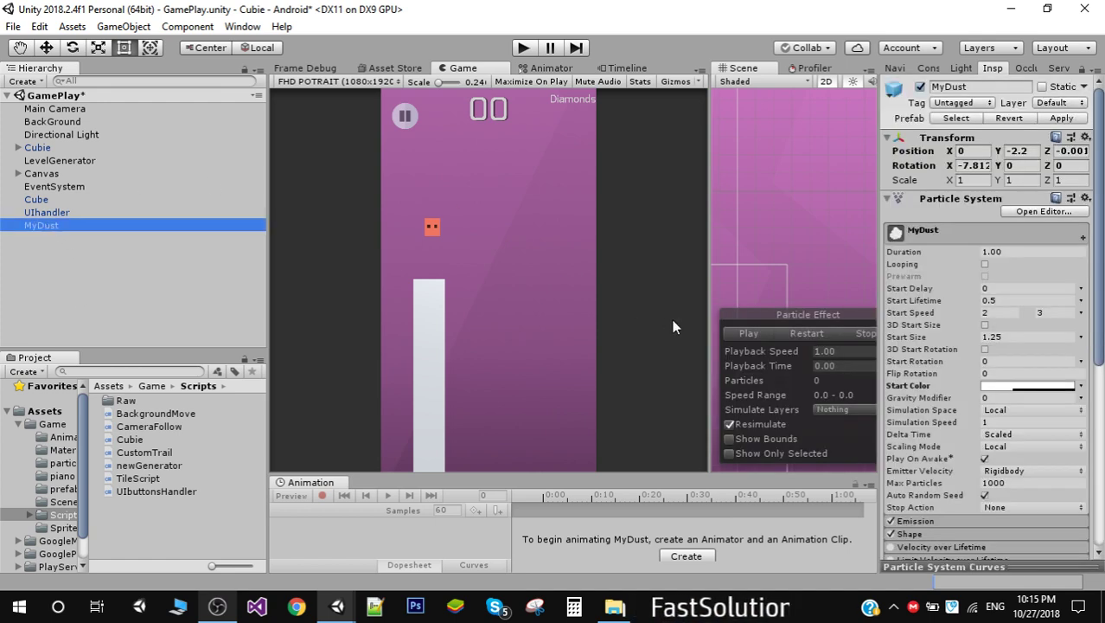
pyautogui.click(663, 476)
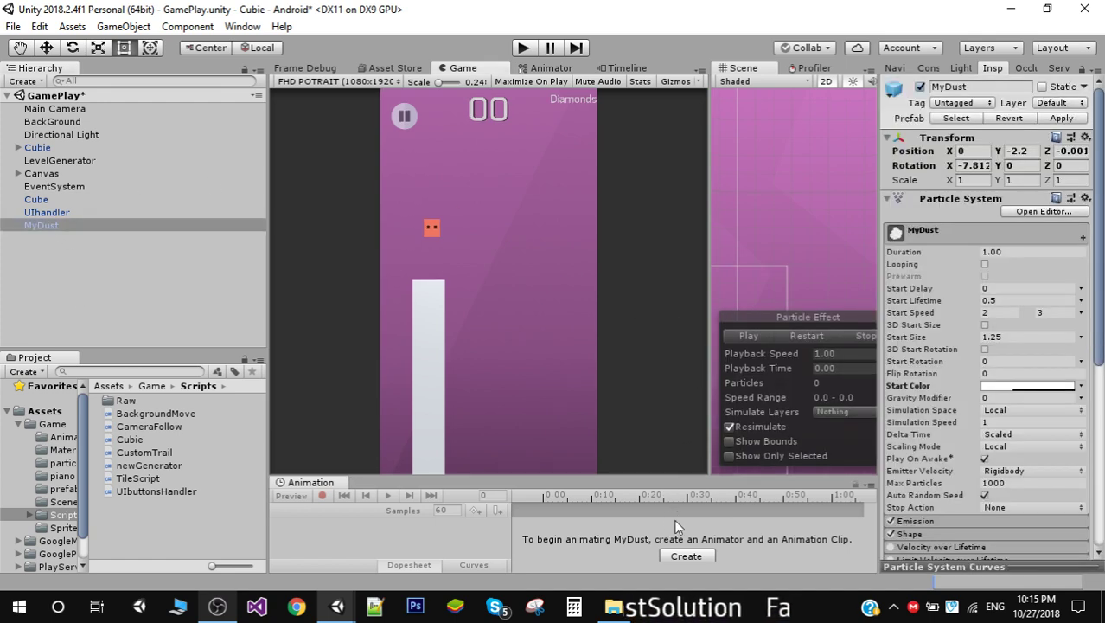
# Step: Widen the Inspector and keep MyDust's Start Speed as Random Between Two Constants, 2 to 3
pyautogui.moveTo(879, 285); pyautogui.dragTo(704, 280)
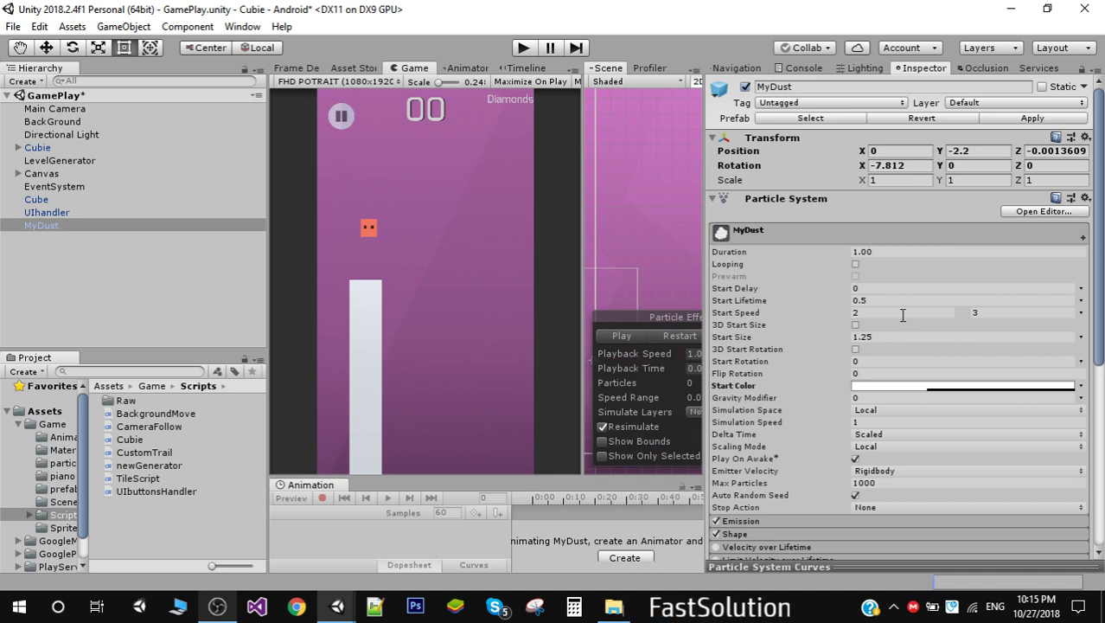
pyautogui.click(1081, 313)
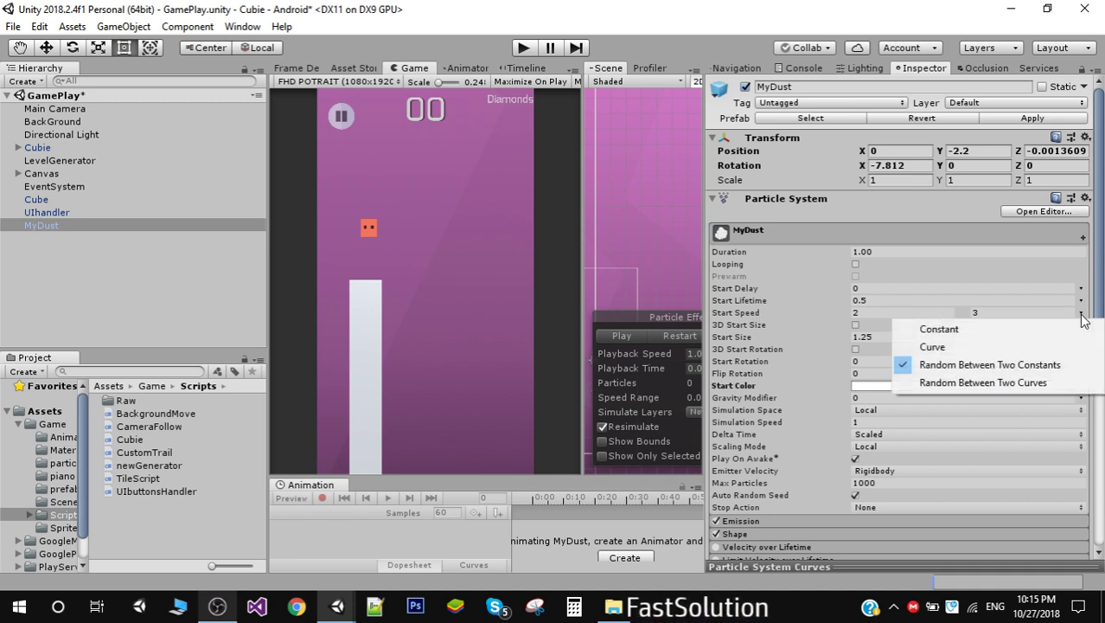
pyautogui.click(870, 317)
pyautogui.click(878, 313)
pyautogui.click(991, 311)
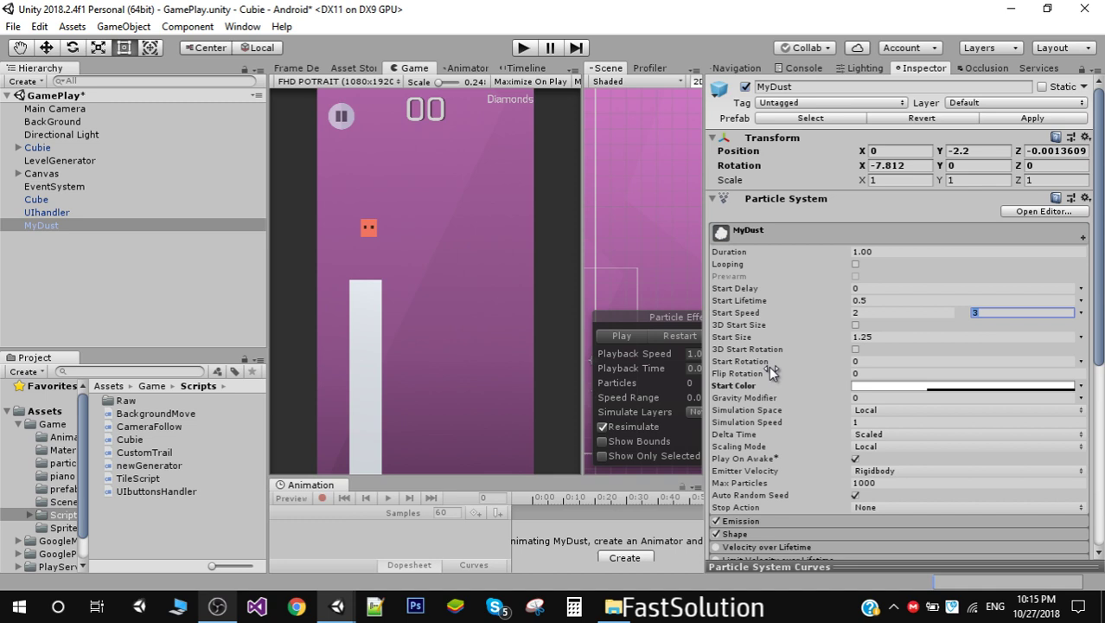
# Step: Set MyDust's Start Color to white with alpha 87, then scroll down to the modules
pyautogui.click(1064, 388)
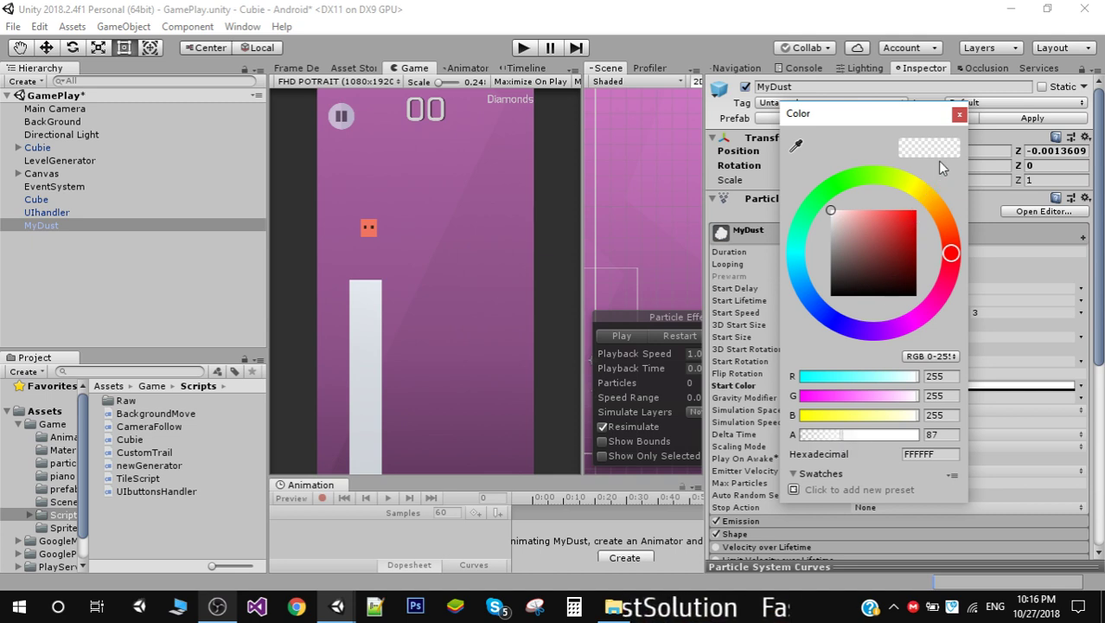
pyautogui.click(957, 115)
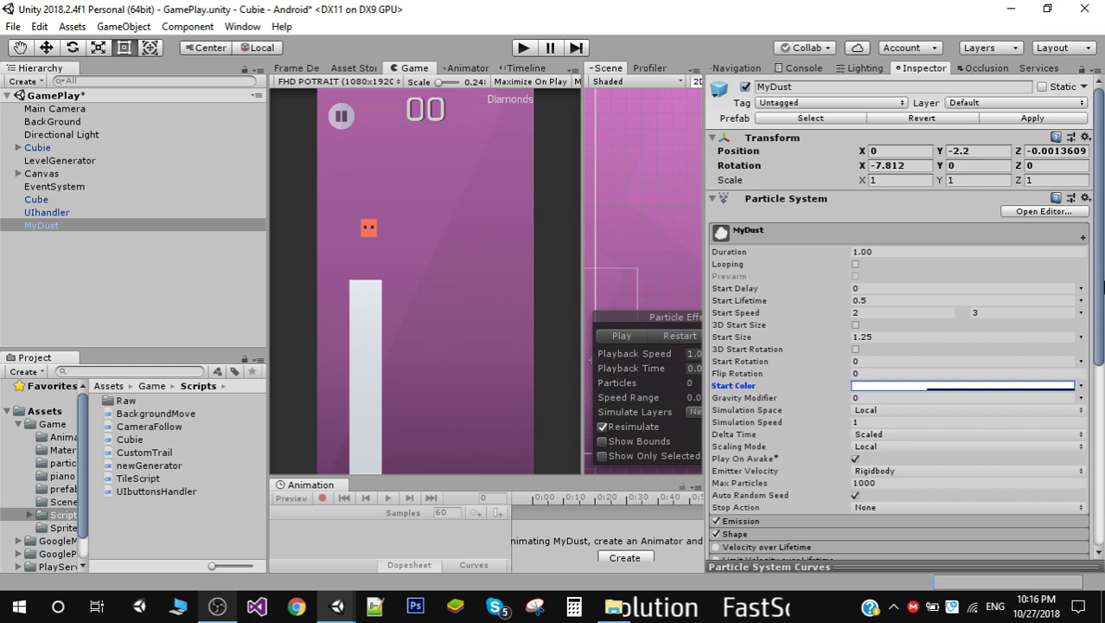
pyautogui.moveTo(1103, 275); pyautogui.dragTo(1084, 409)
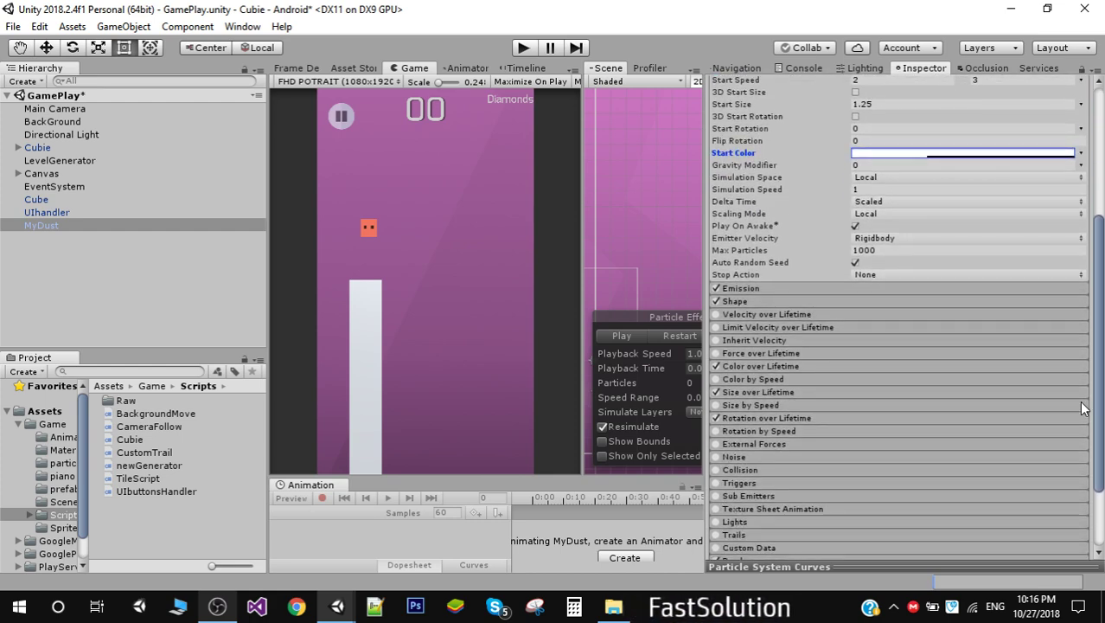
# Step: Expand Emission (5-particle burst at 0.000) and Shape (cone, radius 0.5, arc 150)
pyautogui.click(752, 288)
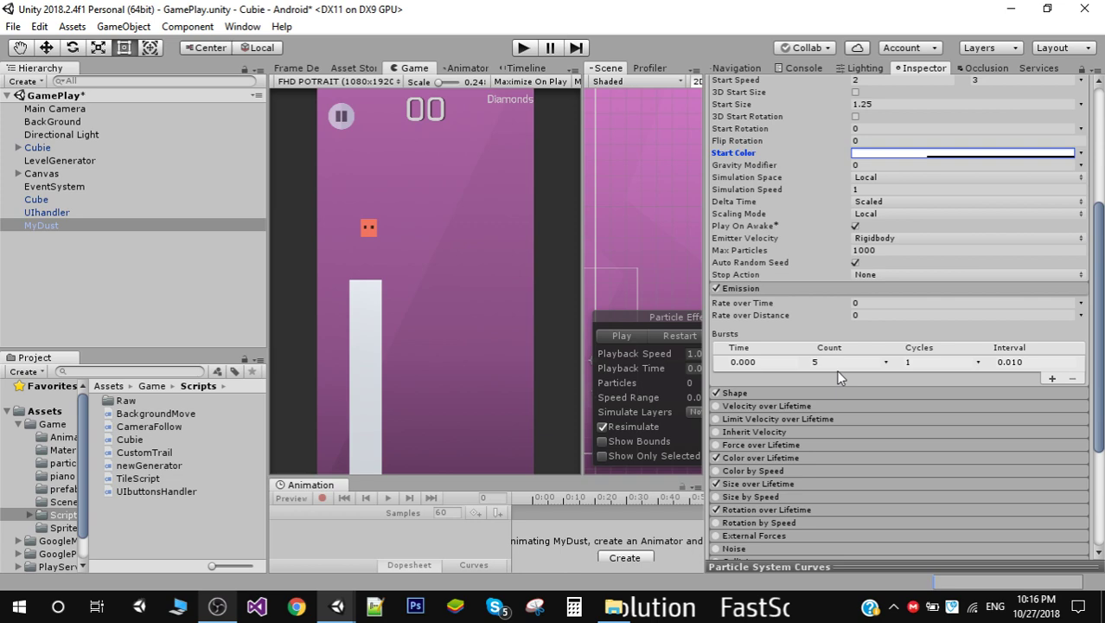
pyautogui.click(791, 389)
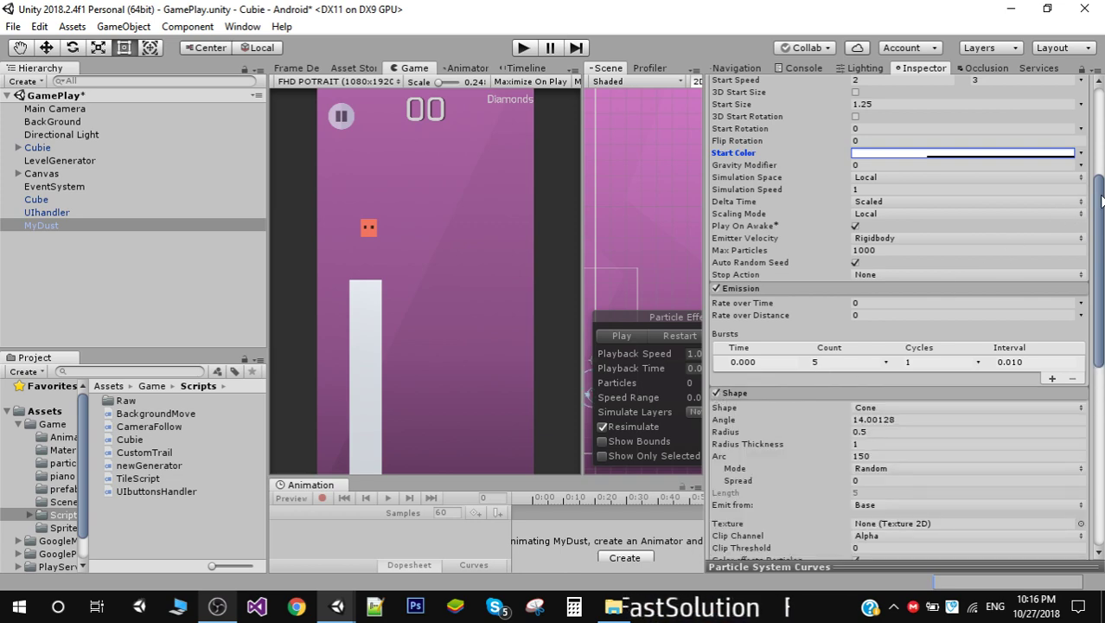
pyautogui.moveTo(1102, 214); pyautogui.dragTo(1104, 264)
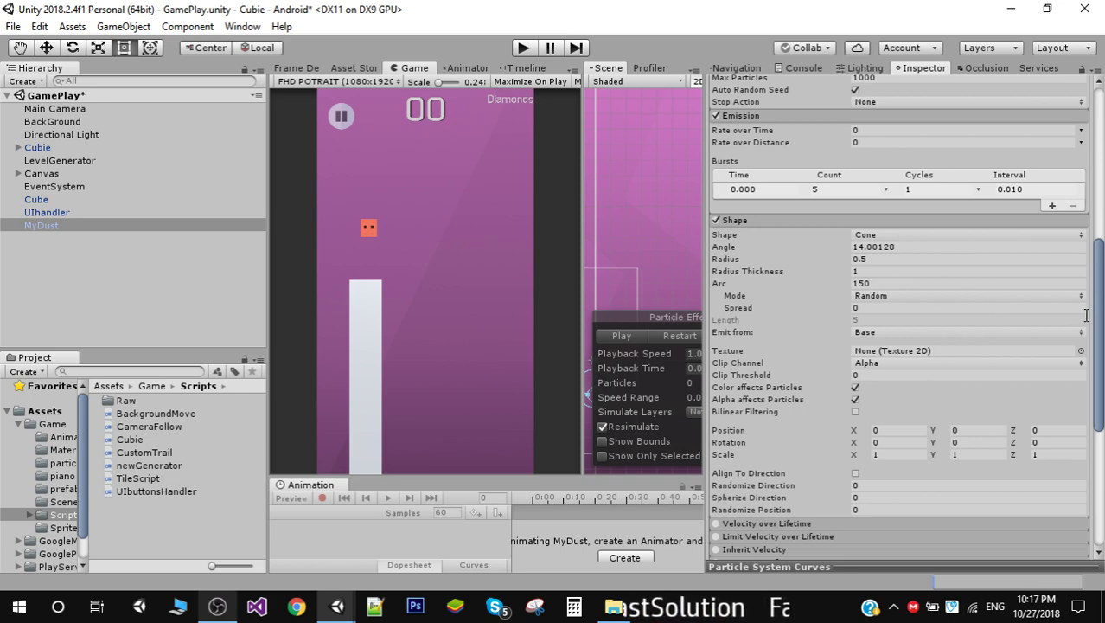
pyautogui.moveTo(1100, 321); pyautogui.dragTo(1103, 408)
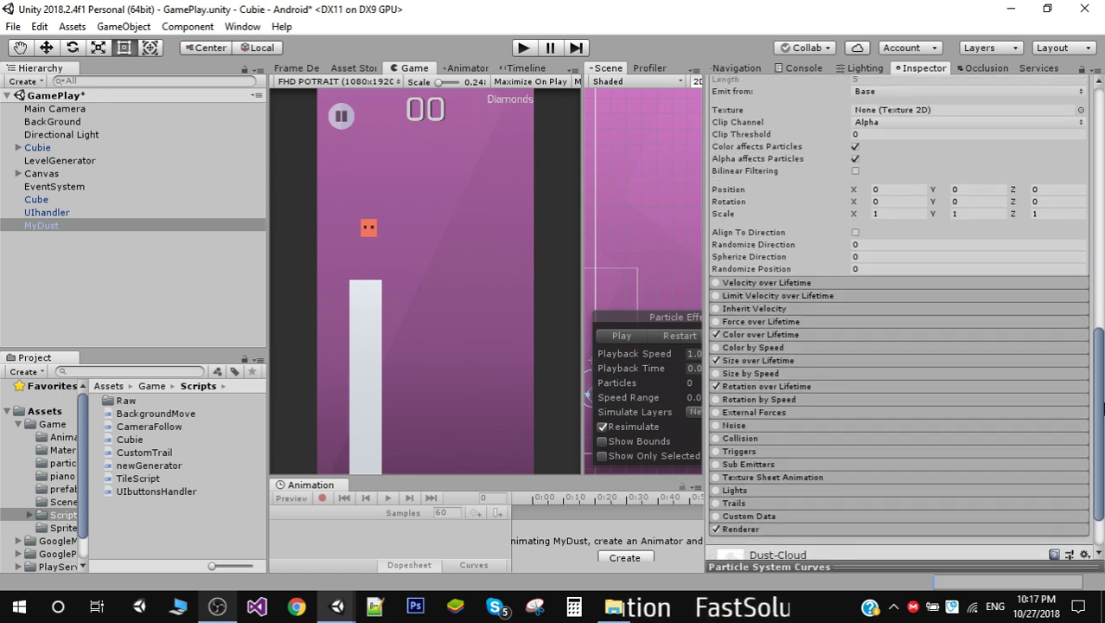
# Step: Give Color over Lifetime a gradient whose end alpha key is 0, fading white to transparent
pyautogui.click(782, 334)
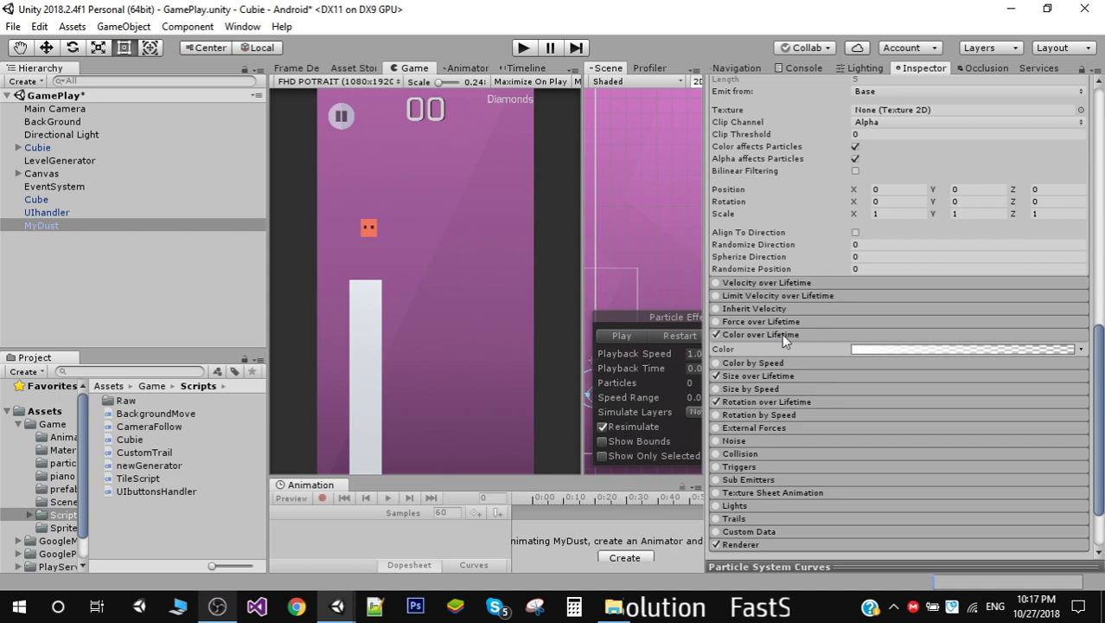
pyautogui.click(1080, 350)
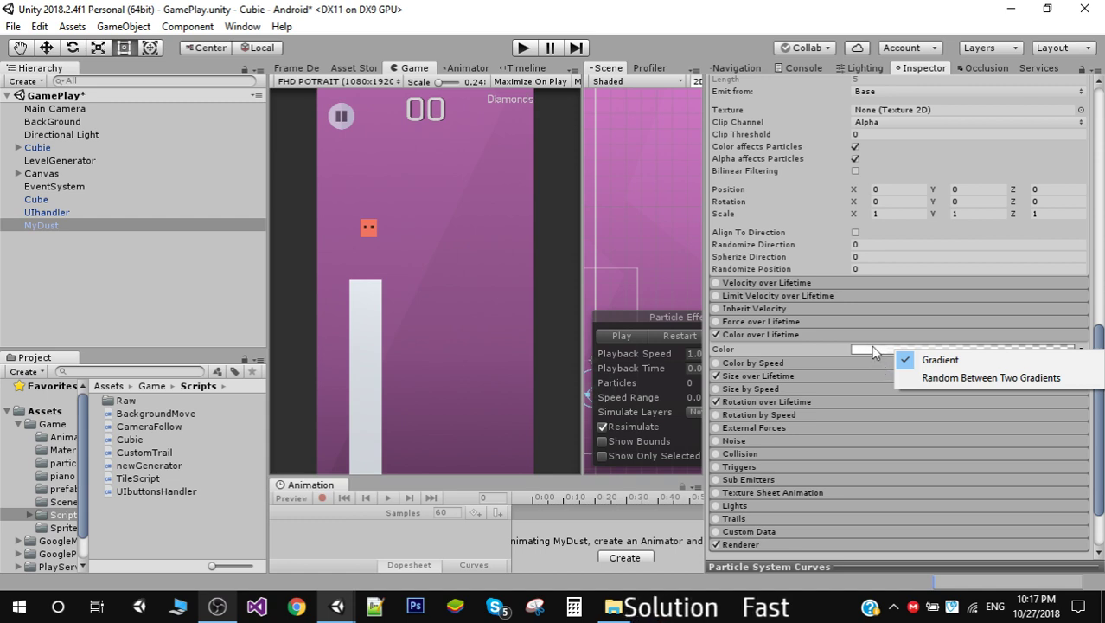
pyautogui.click(874, 349)
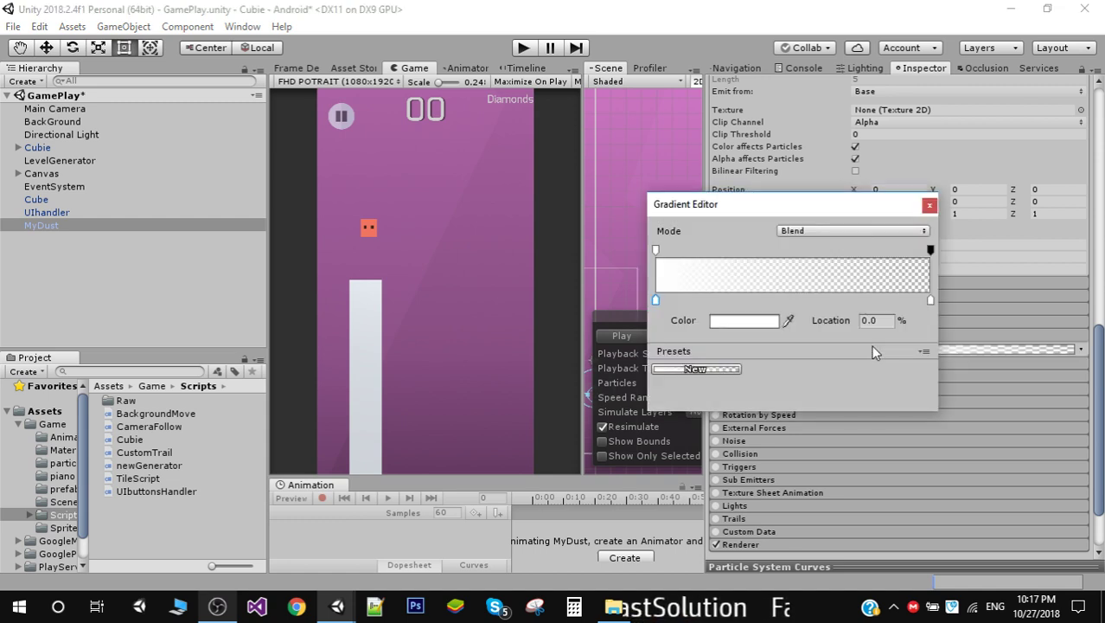
pyautogui.click(929, 251)
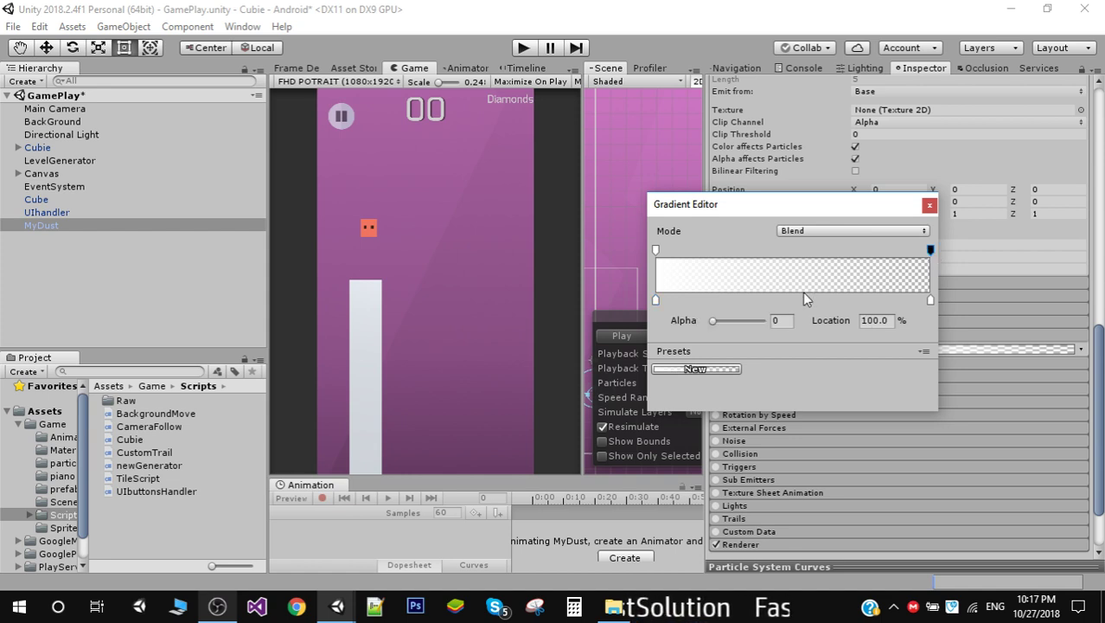
pyautogui.moveTo(765, 320); pyautogui.dragTo(713, 321)
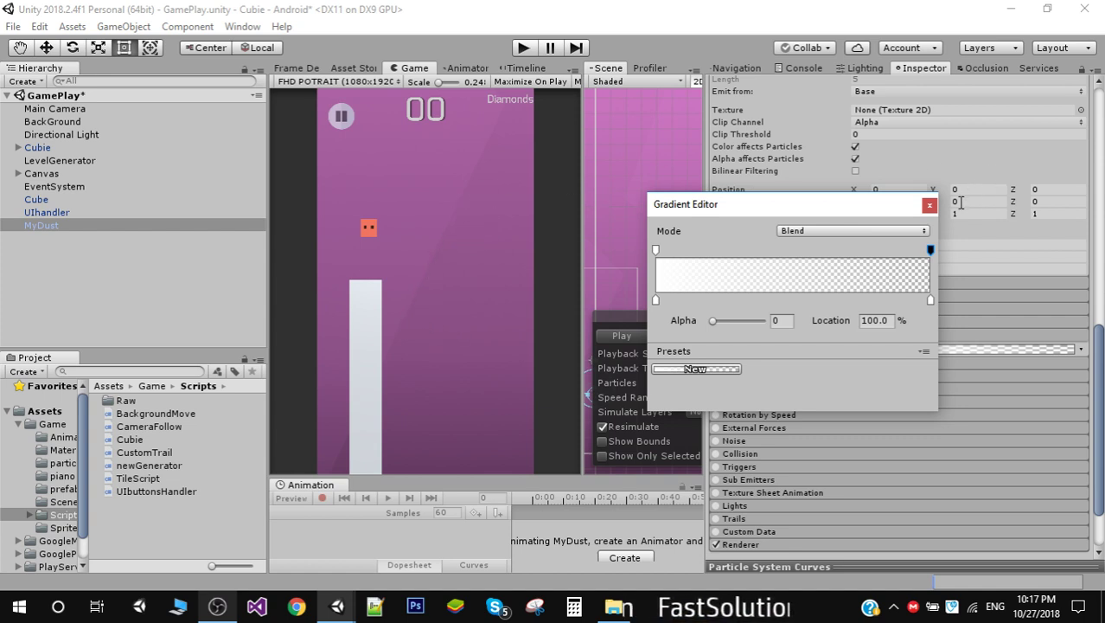
pyautogui.click(929, 205)
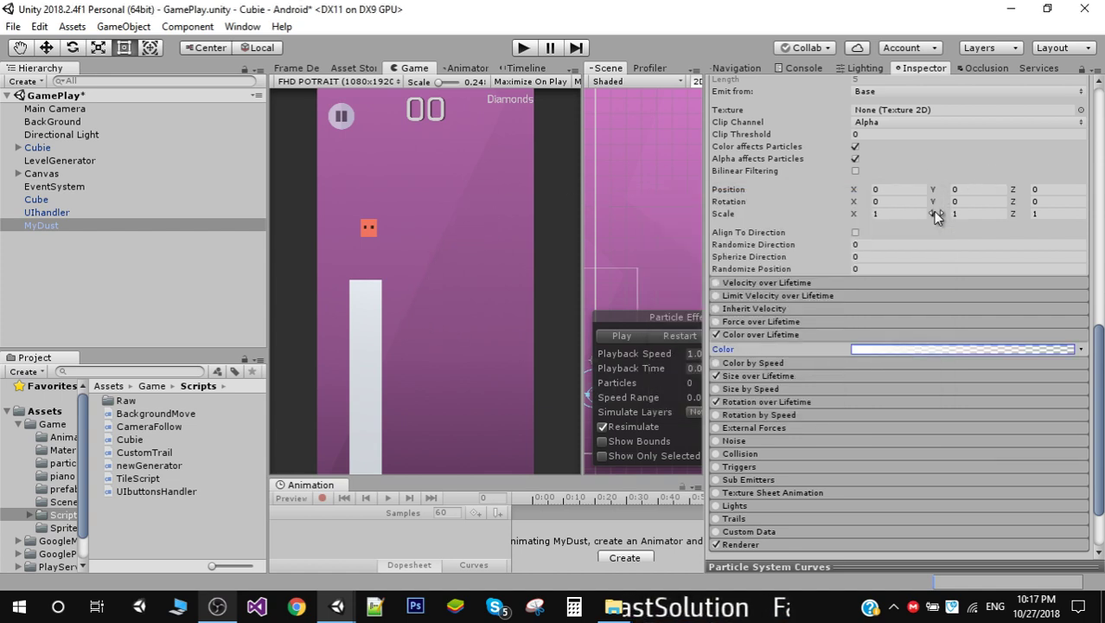
# Step: Expand Size over Lifetime, keep Size in Curve mode, and scroll down to the Renderer
pyautogui.click(906, 375)
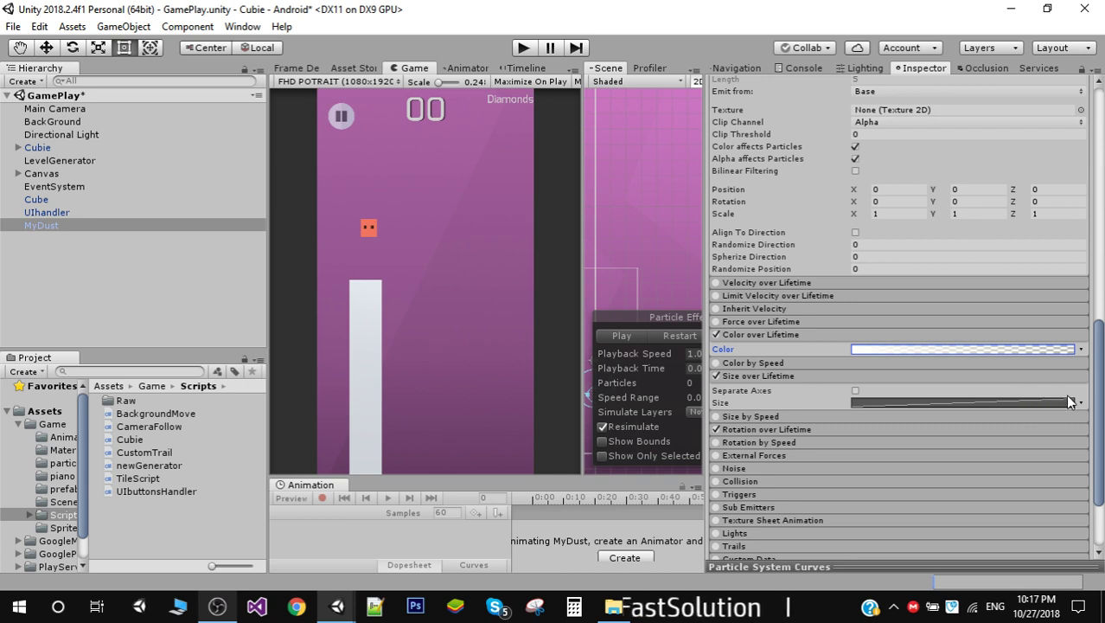
pyautogui.click(959, 403)
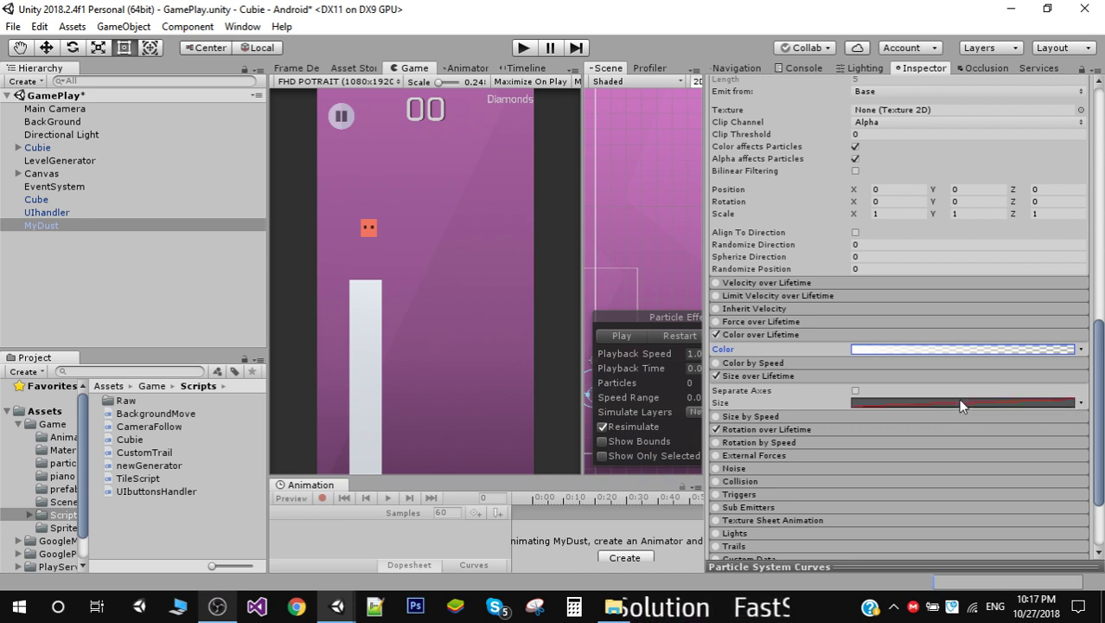
pyautogui.click(1080, 402)
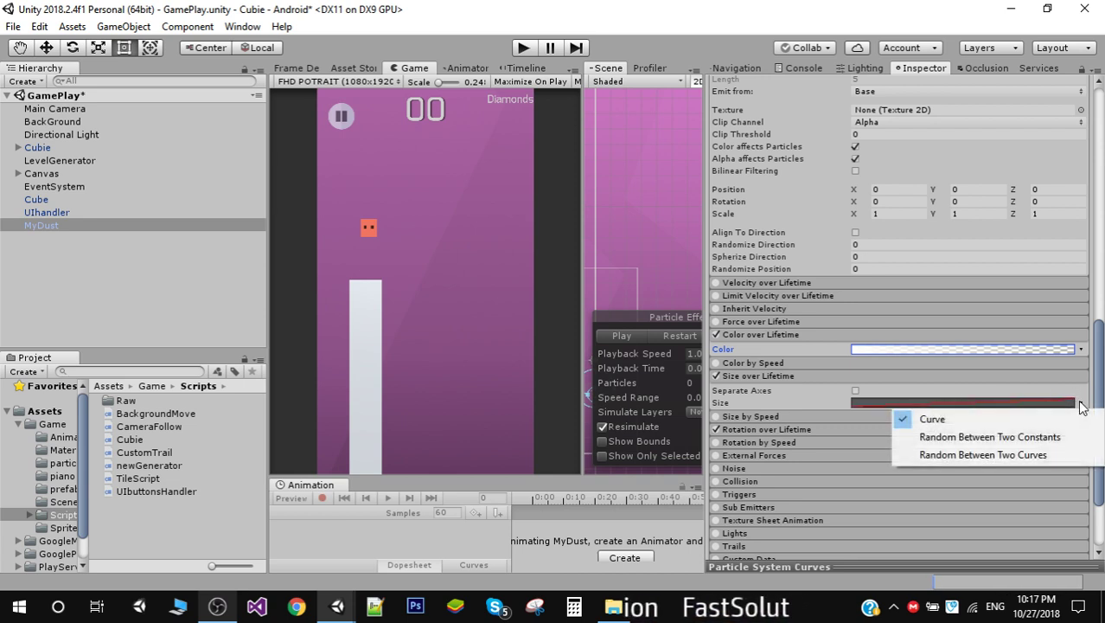
pyautogui.click(866, 405)
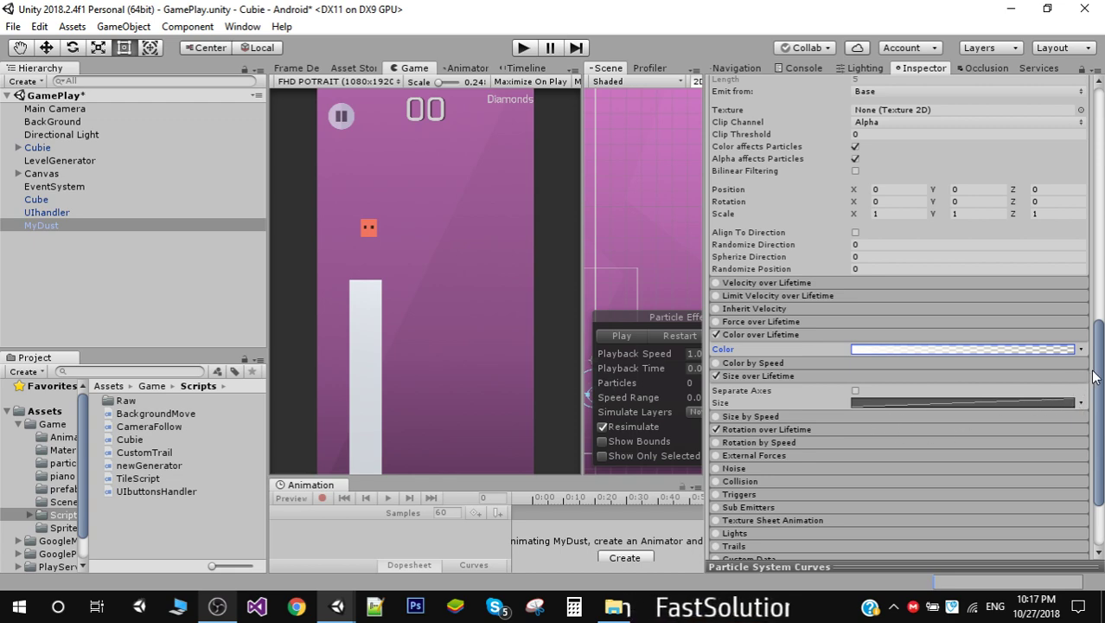
pyautogui.moveTo(1098, 376); pyautogui.dragTo(1101, 415)
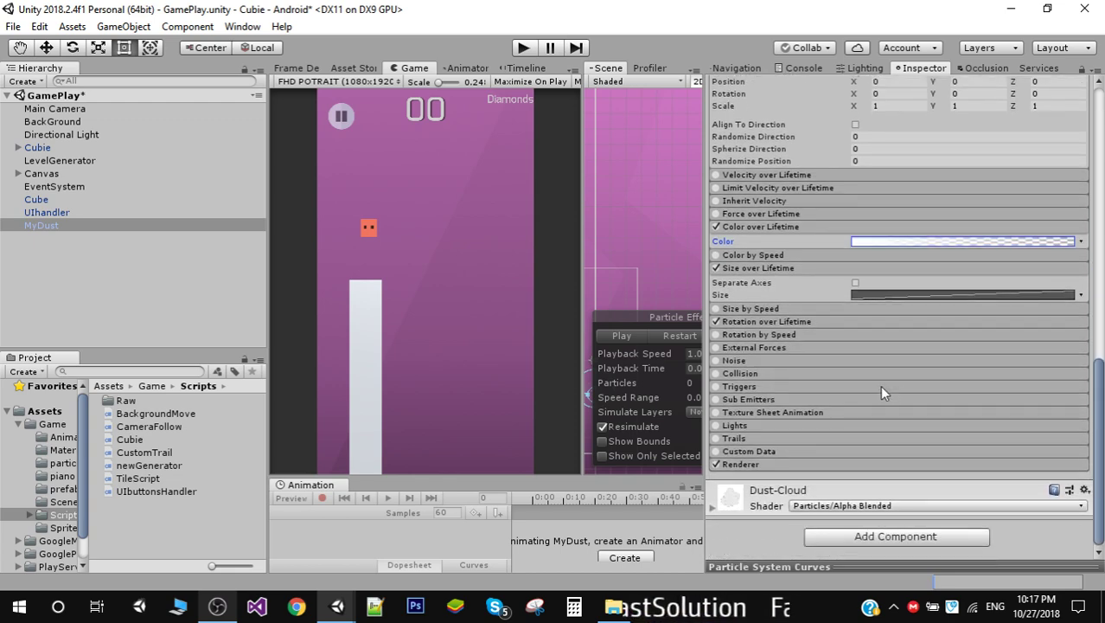
# Step: Expand Rotation over Lifetime, keeping Angular Velocity random between -180 and 180
pyautogui.click(835, 321)
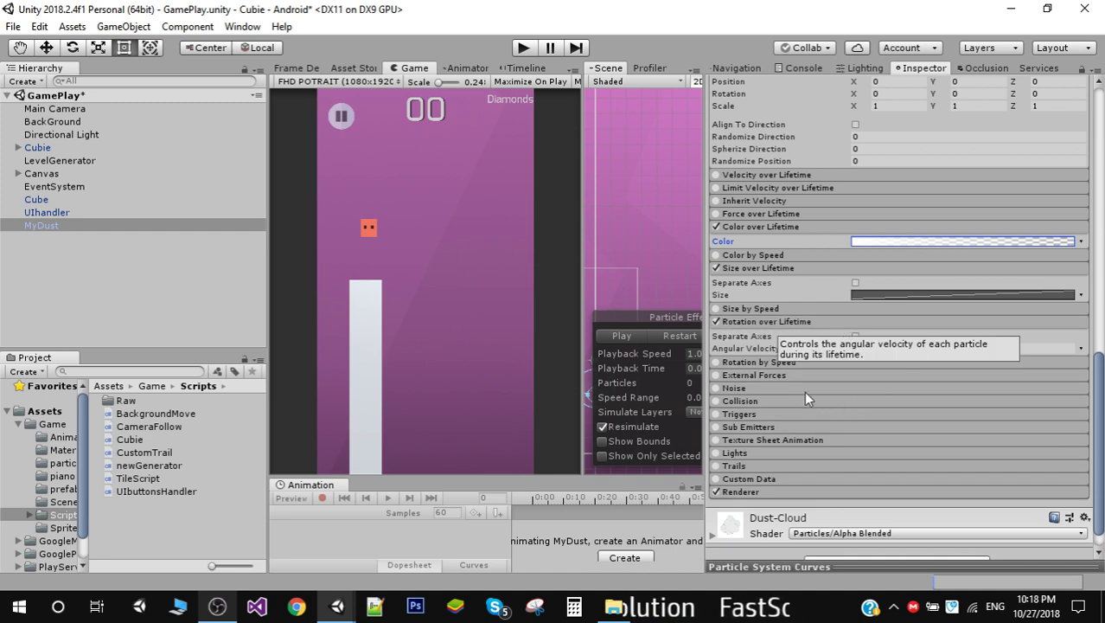
pyautogui.click(1081, 348)
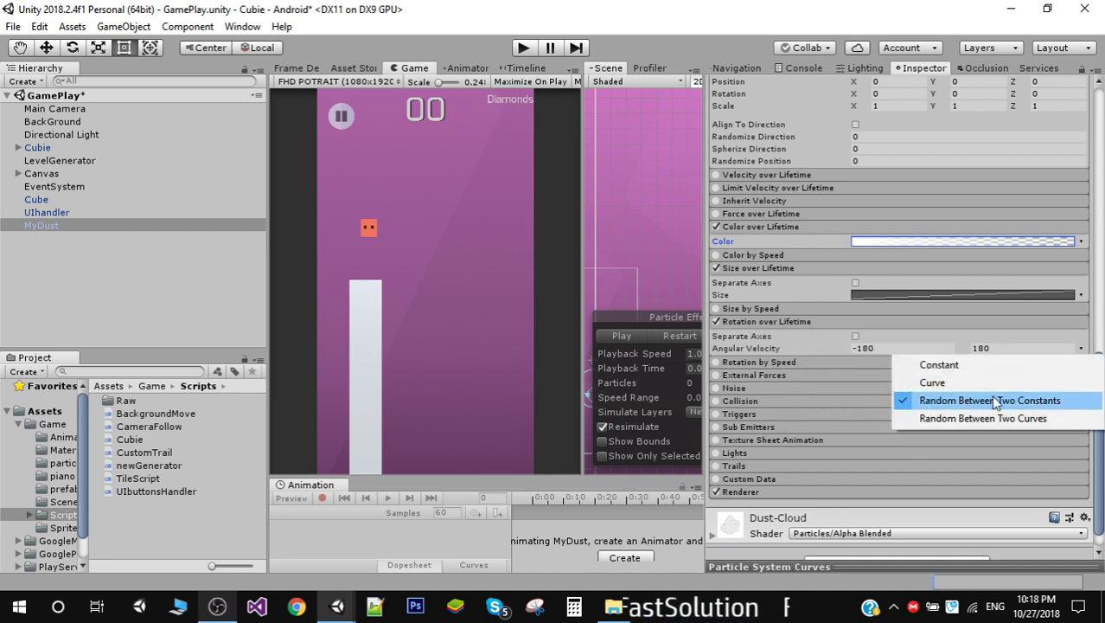
pyautogui.click(876, 349)
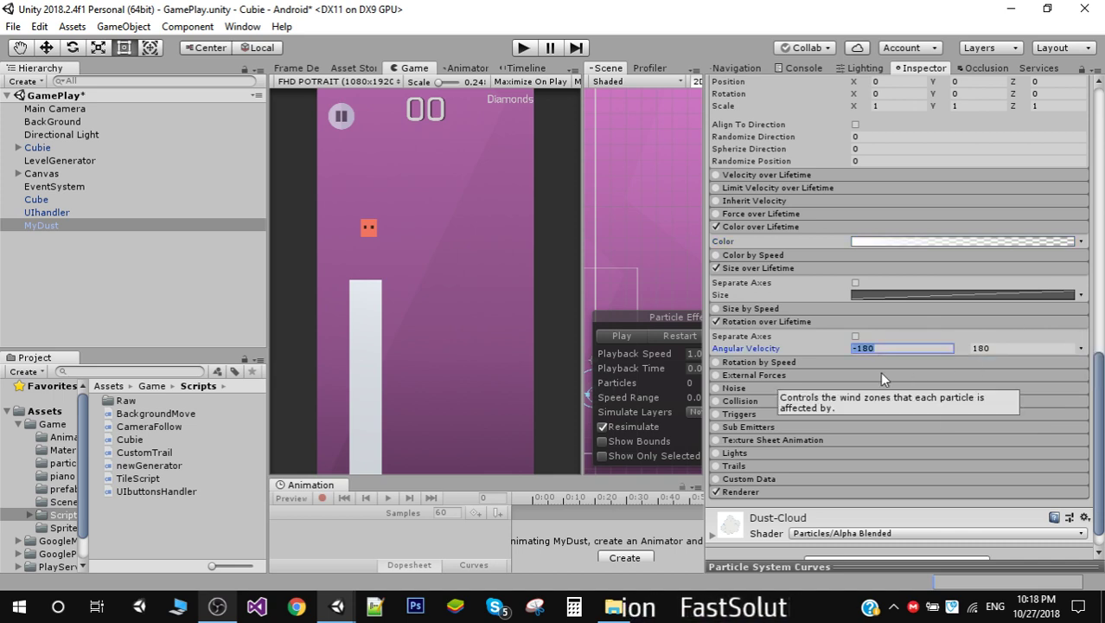
pyautogui.moveTo(1100, 379); pyautogui.dragTo(1102, 423)
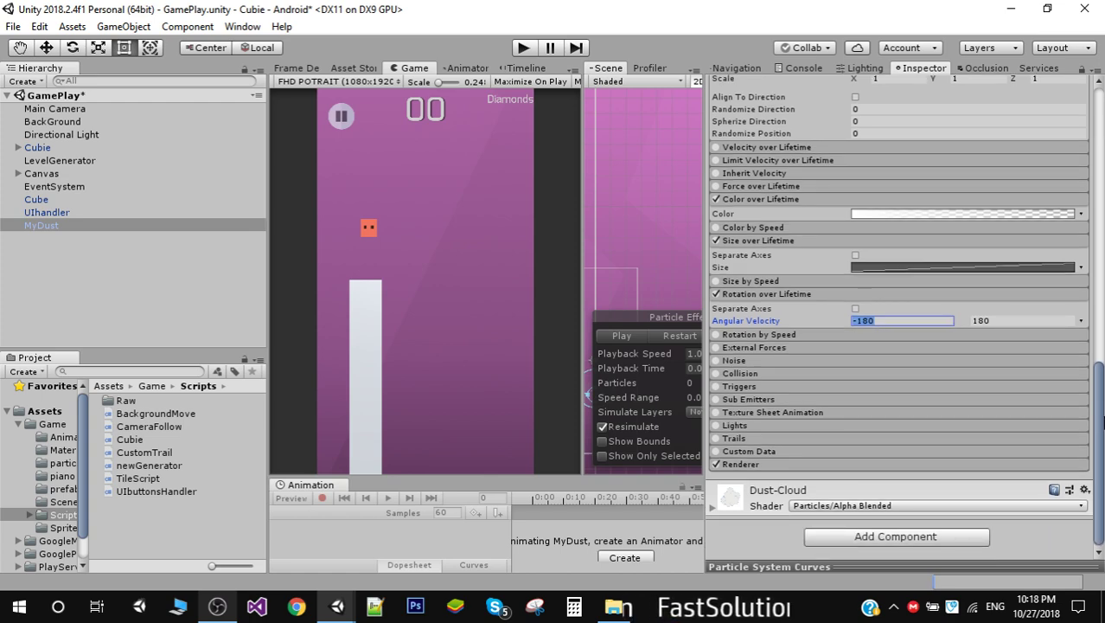
# Step: Expand the Renderer module and scroll to reveal Billboard mode, Dust-Cloud material, and order in layer 10
pyautogui.click(807, 463)
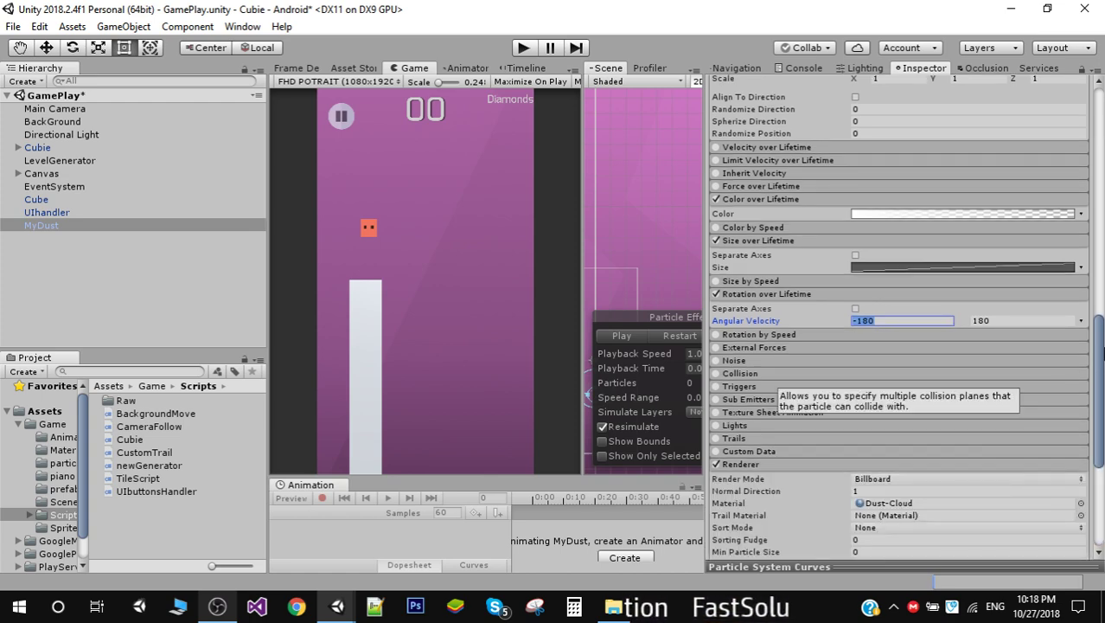
pyautogui.moveTo(1102, 353); pyautogui.dragTo(1103, 417)
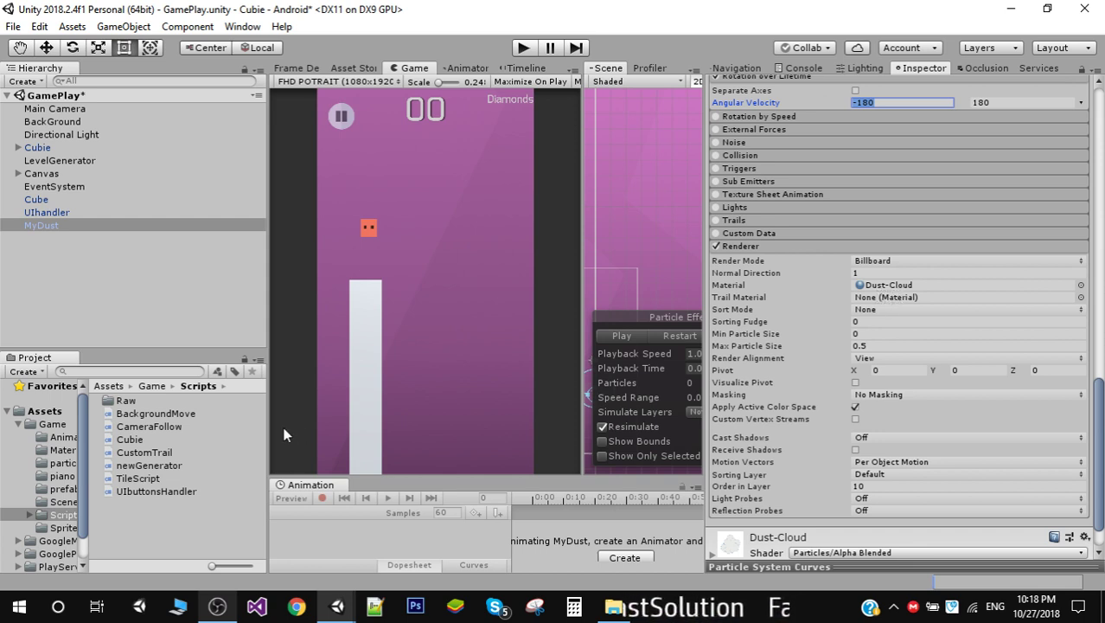
# Step: Filter Project assets by 'dust' and select the Dust-Cloud material to show its Particles/Alpha Blended settings
pyautogui.click(104, 373)
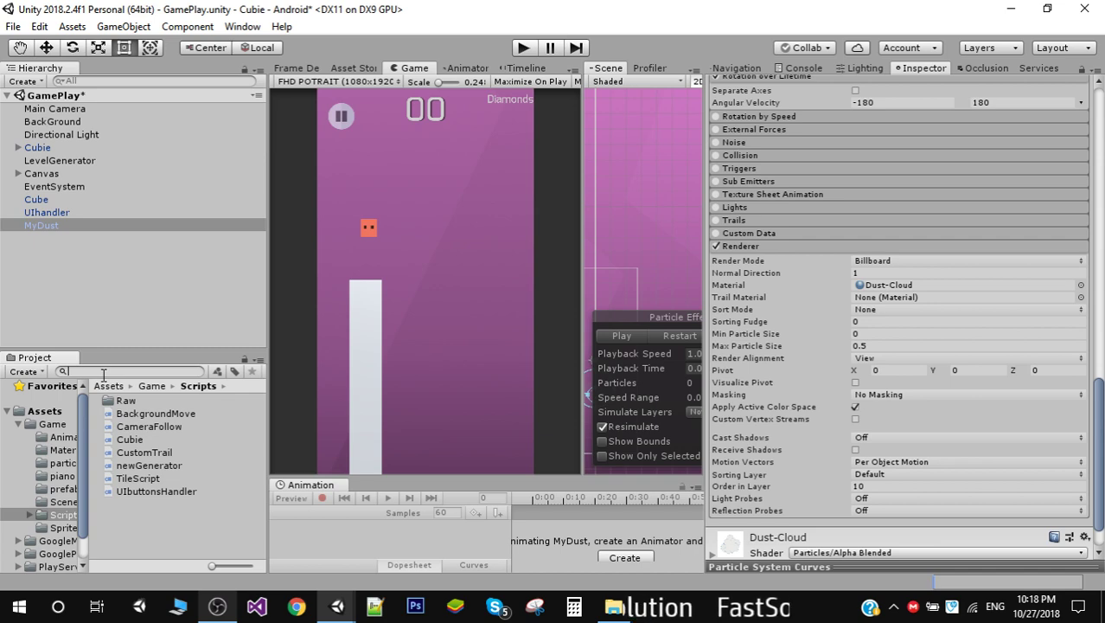
pyautogui.write('dust')
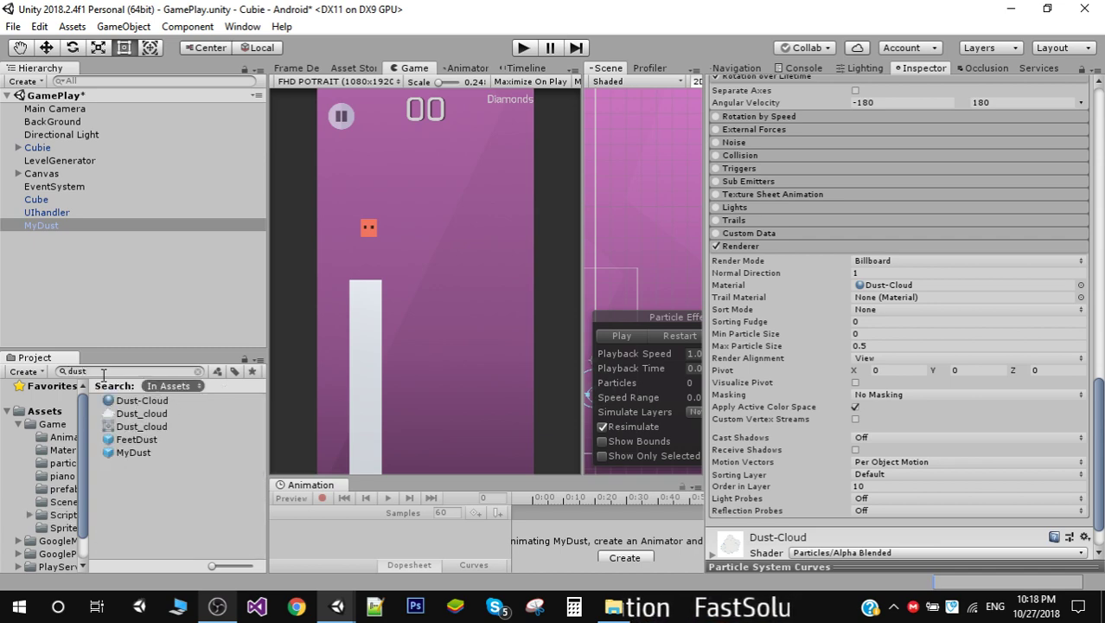
pyautogui.rightClick(125, 522)
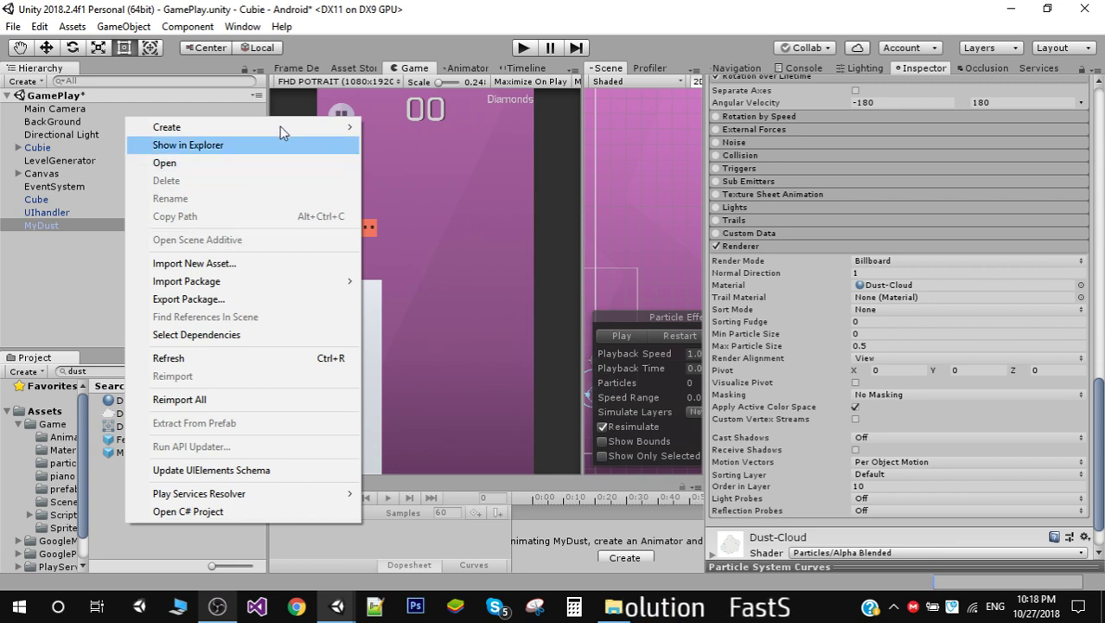
pyautogui.moveTo(285, 118)
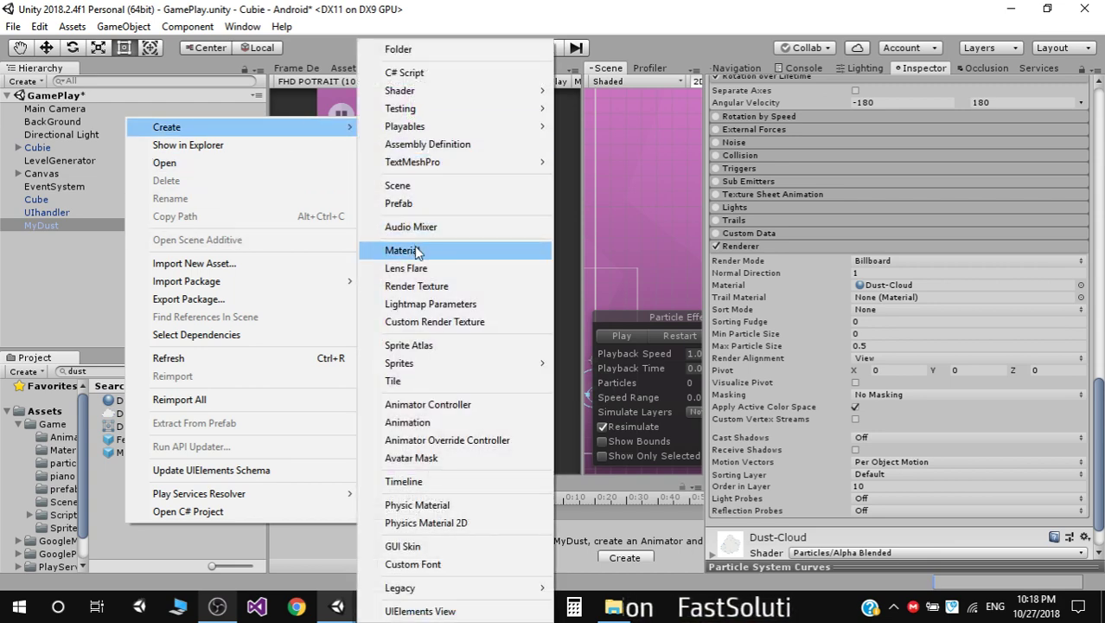
pyautogui.click(131, 550)
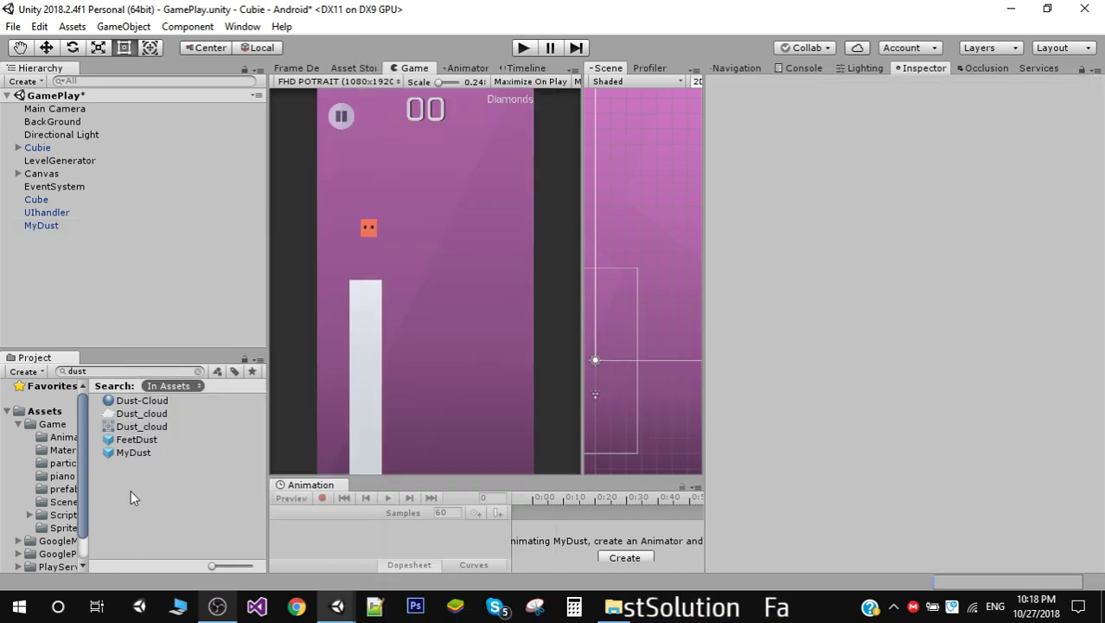
pyautogui.click(161, 400)
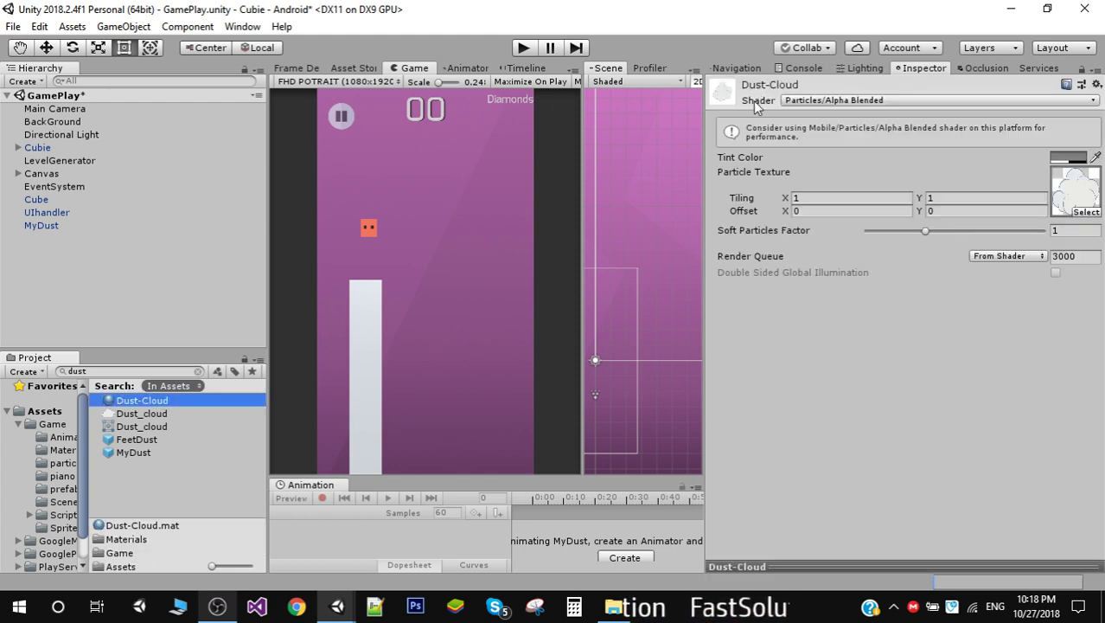
pyautogui.click(852, 103)
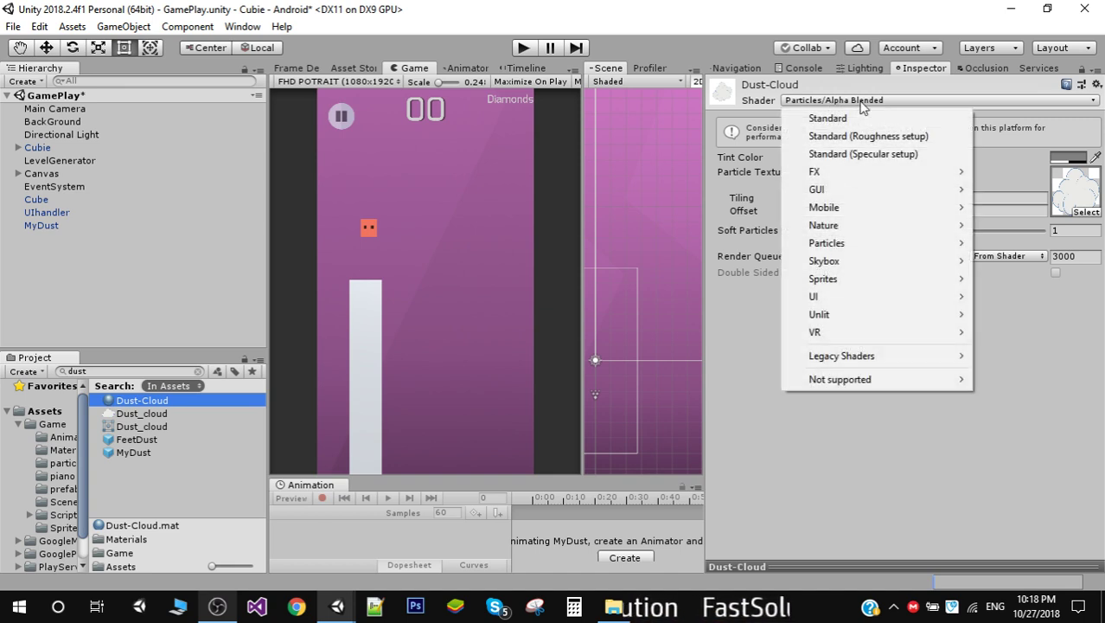
pyautogui.moveTo(831, 246)
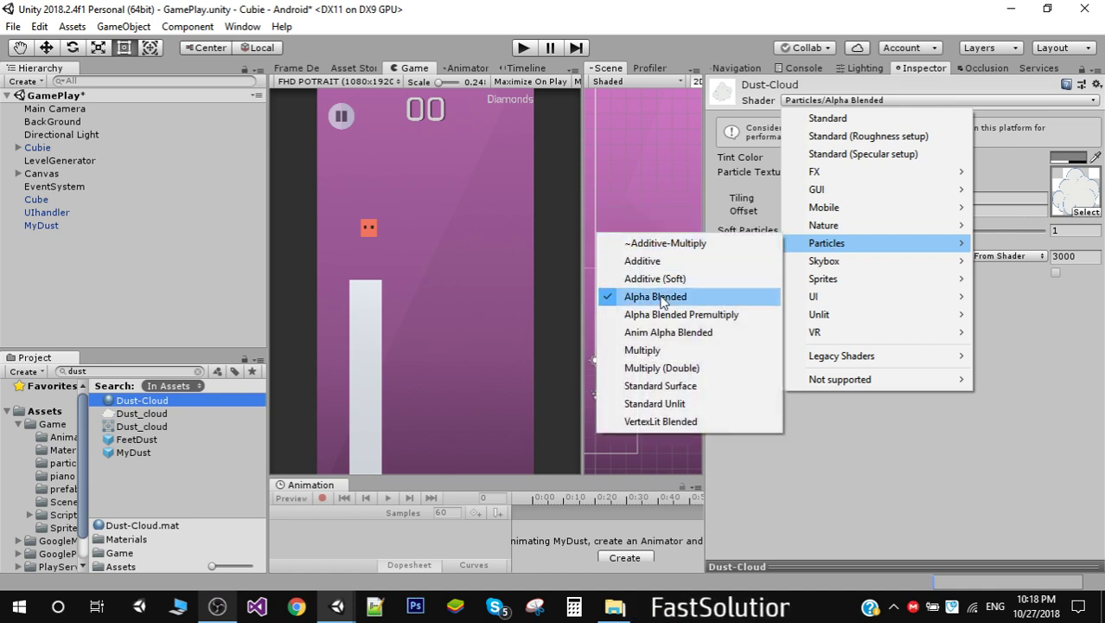
pyautogui.click(700, 148)
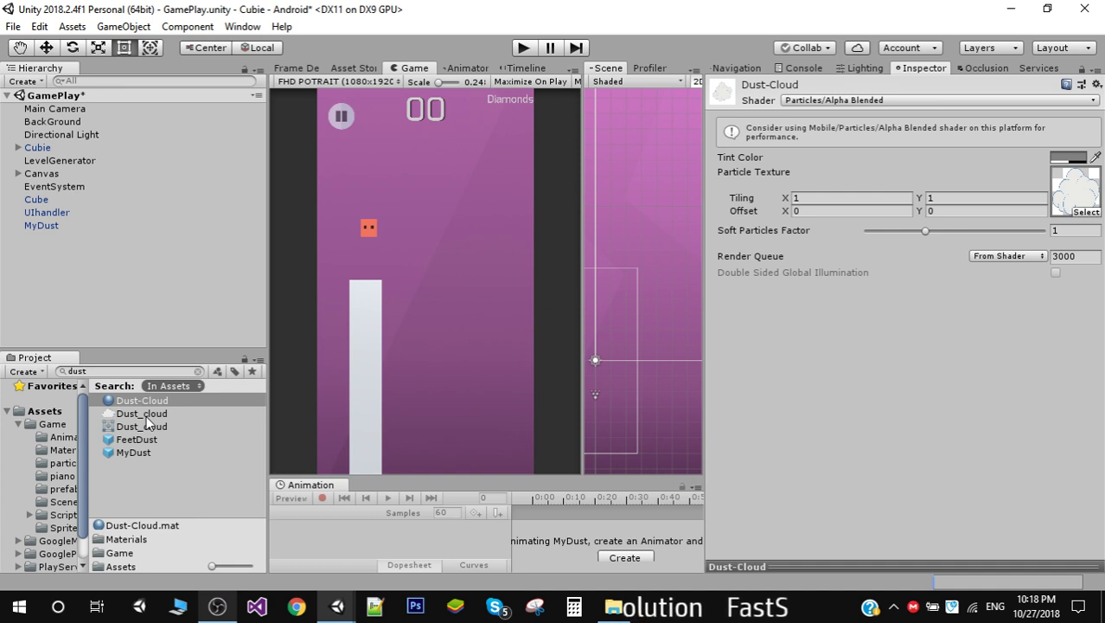
# Step: Confirm the Dust-Cloud particle texture stays Dust_cloud, then clear the material selection
pyautogui.click(1081, 213)
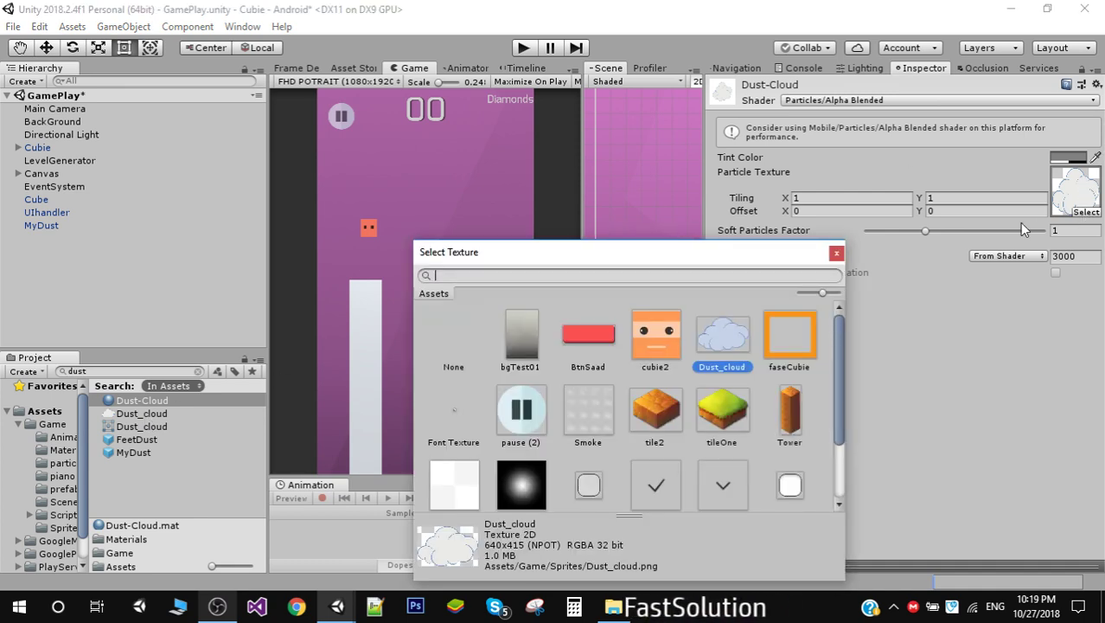
pyautogui.moveTo(727, 259); pyautogui.dragTo(725, 166)
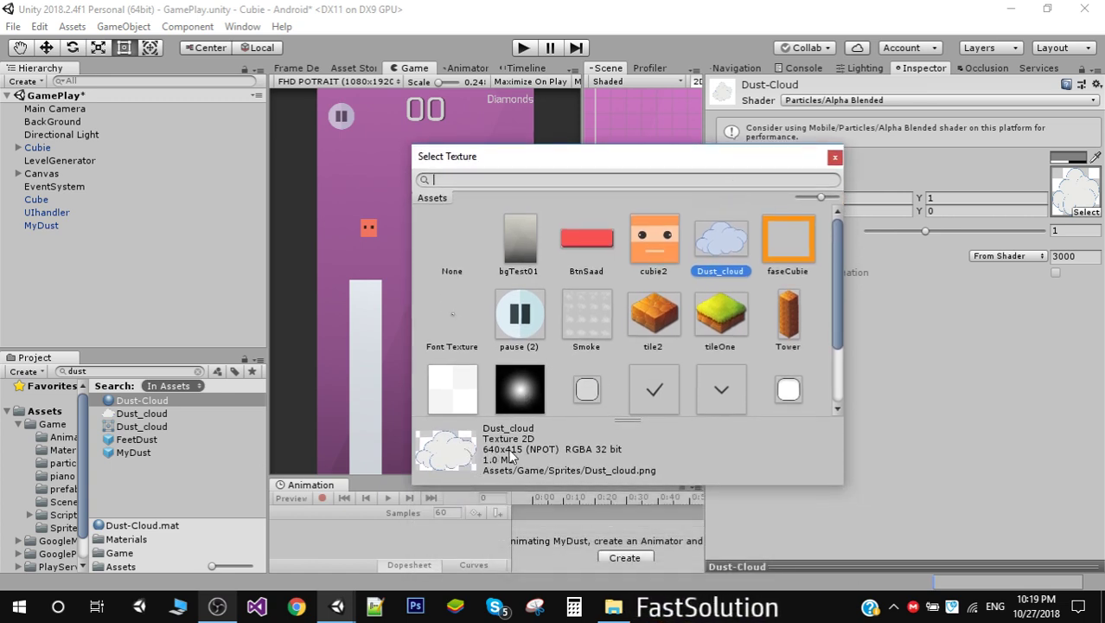
pyautogui.click(834, 157)
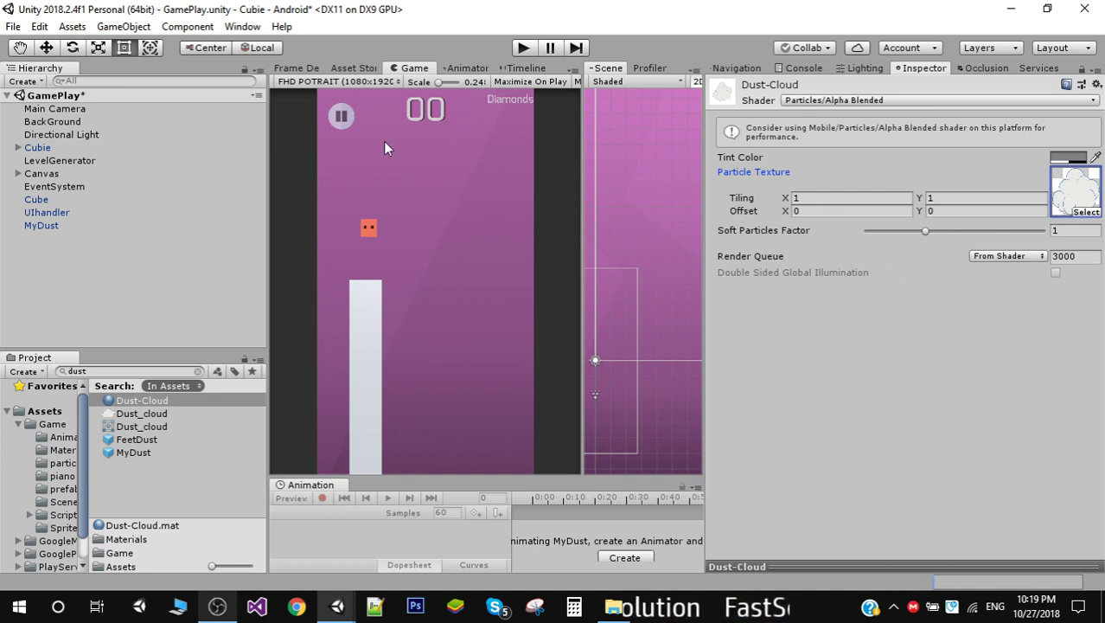
pyautogui.click(92, 272)
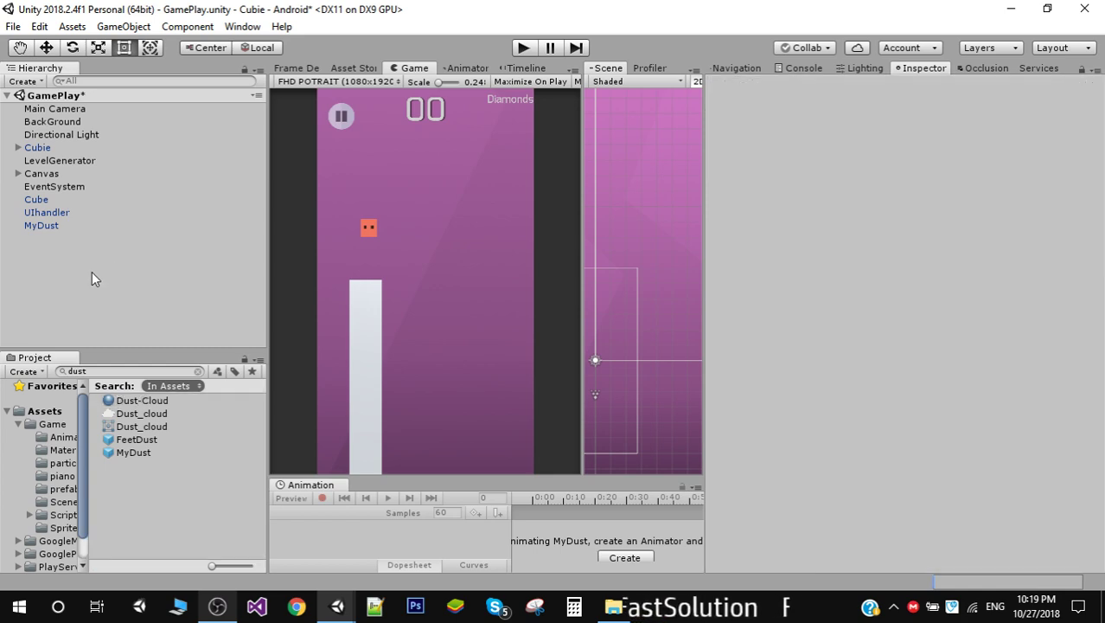
pyautogui.click(52, 229)
pyautogui.moveTo(1103, 207); pyautogui.dragTo(1103, 497)
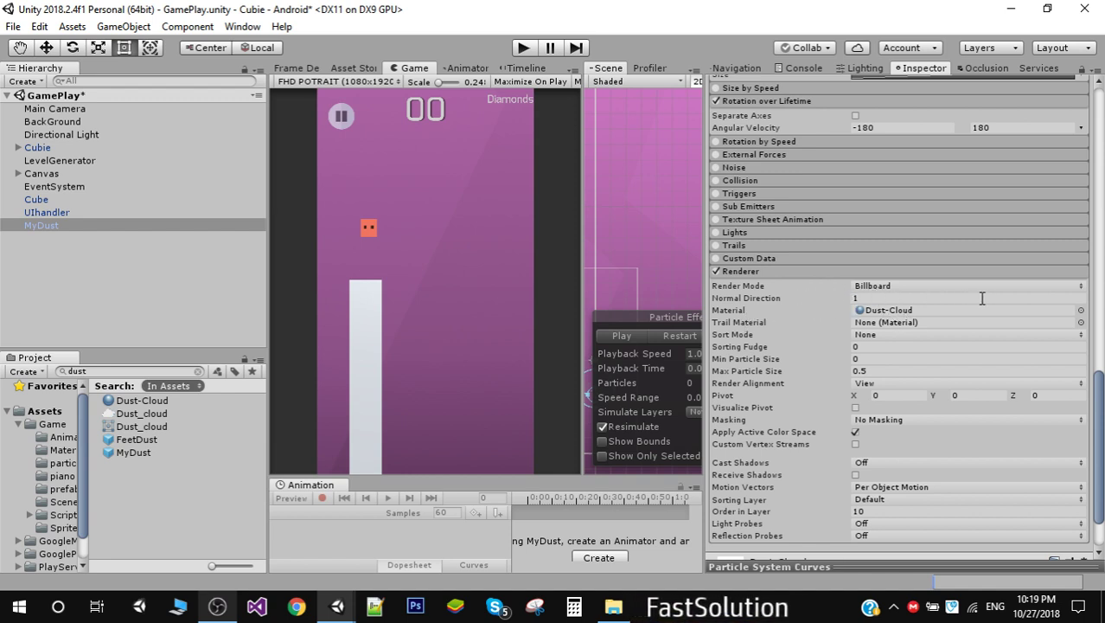
pyautogui.moveTo(1098, 384); pyautogui.dragTo(1101, 406)
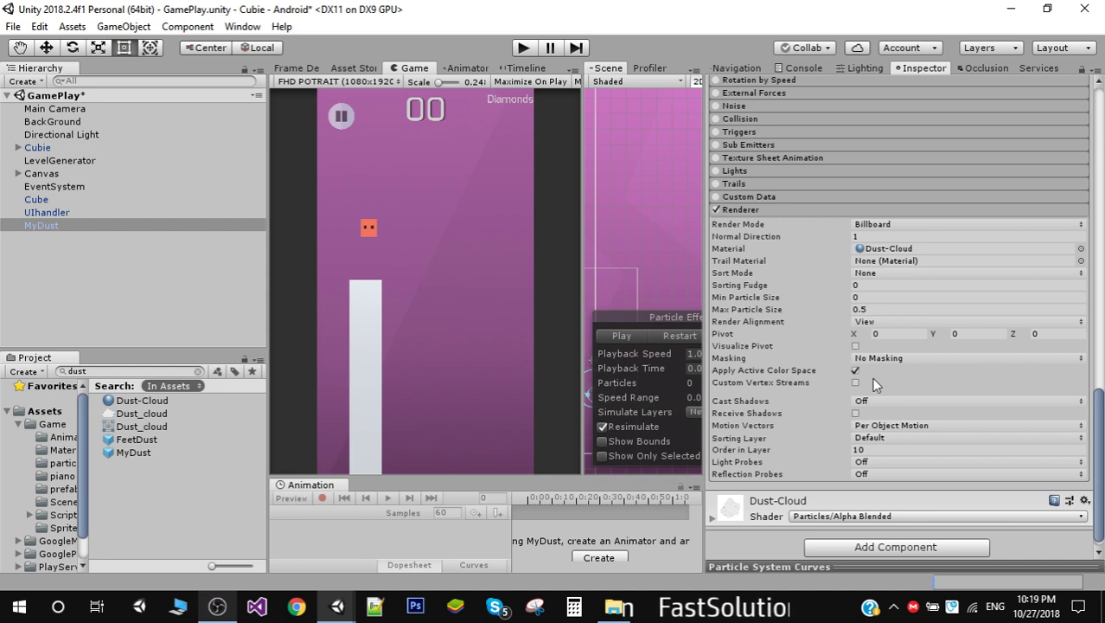
pyautogui.click(214, 323)
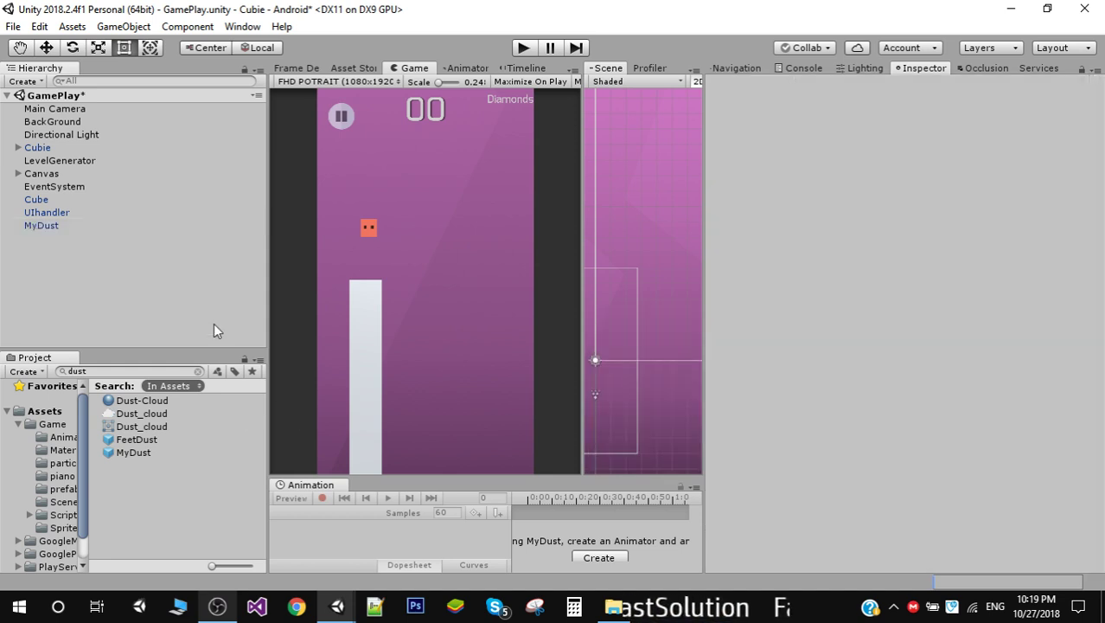